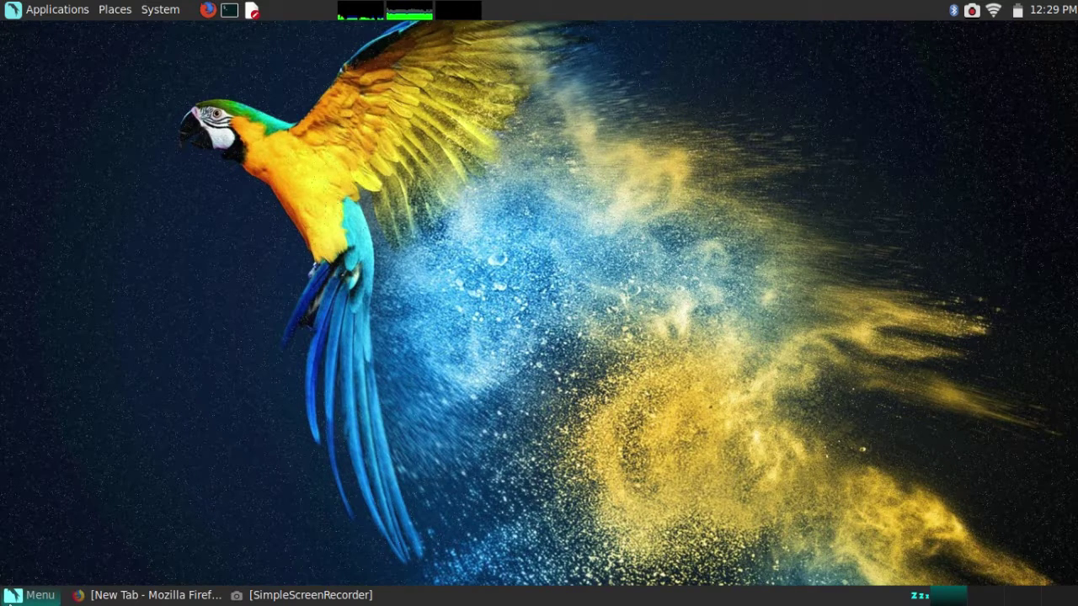
Launch Oracle VM VirtualBox by searching 'vir' in the Parrot OS menu.
{"action": "left_click", "coordinate": [34, 595]}
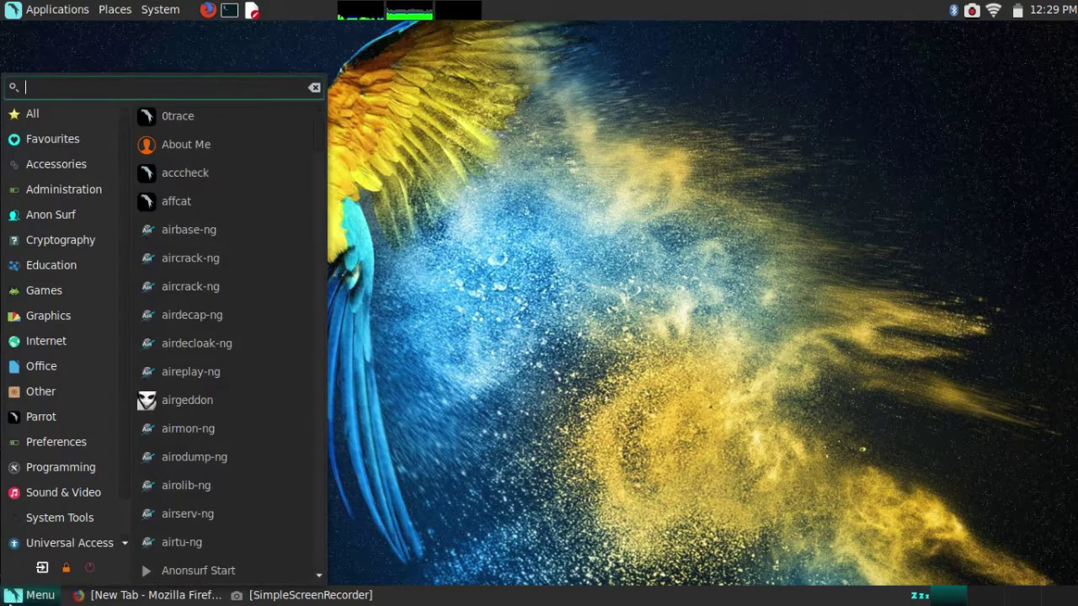
{"action": "type", "text": "vir"}
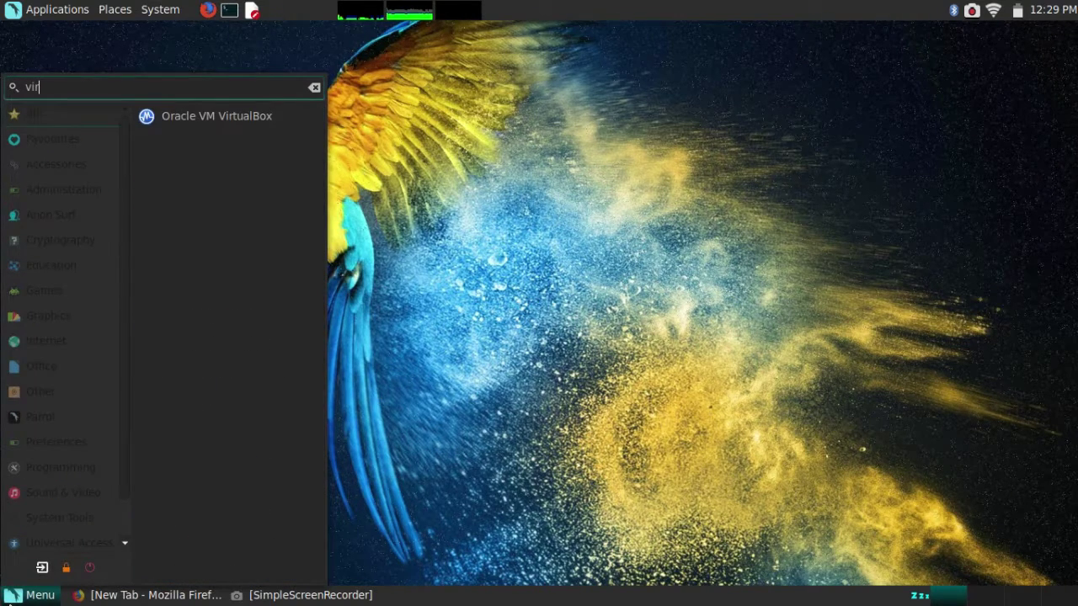
{"action": "left_click", "coordinate": [245, 120]}
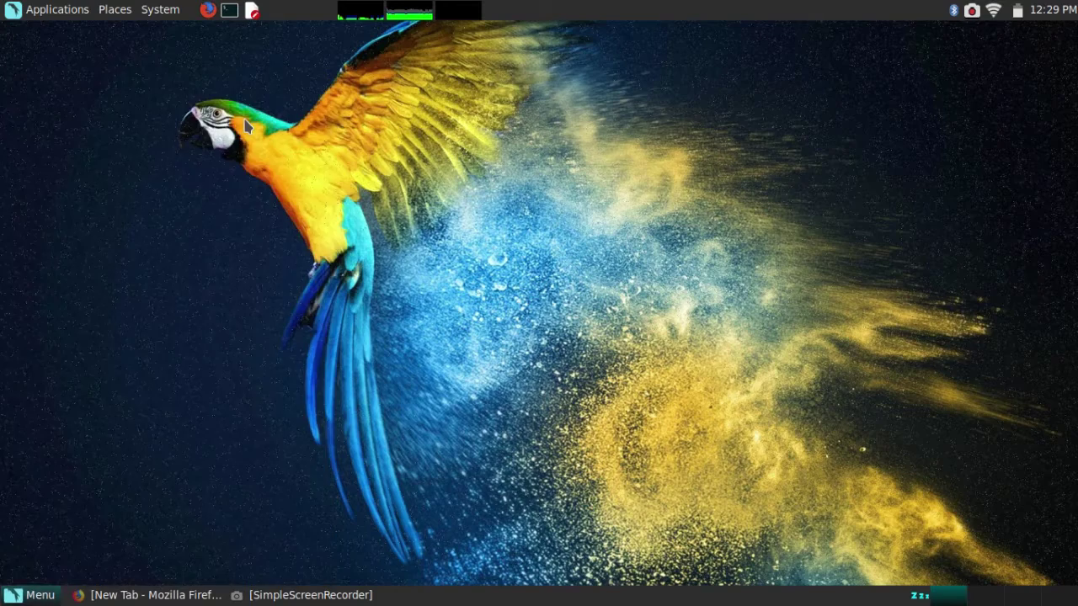
Create a new VM named 'Kali Linux' with Debian (64-bit) version and 1024 MB memory.
{"action": "left_click", "coordinate": [314, 181]}
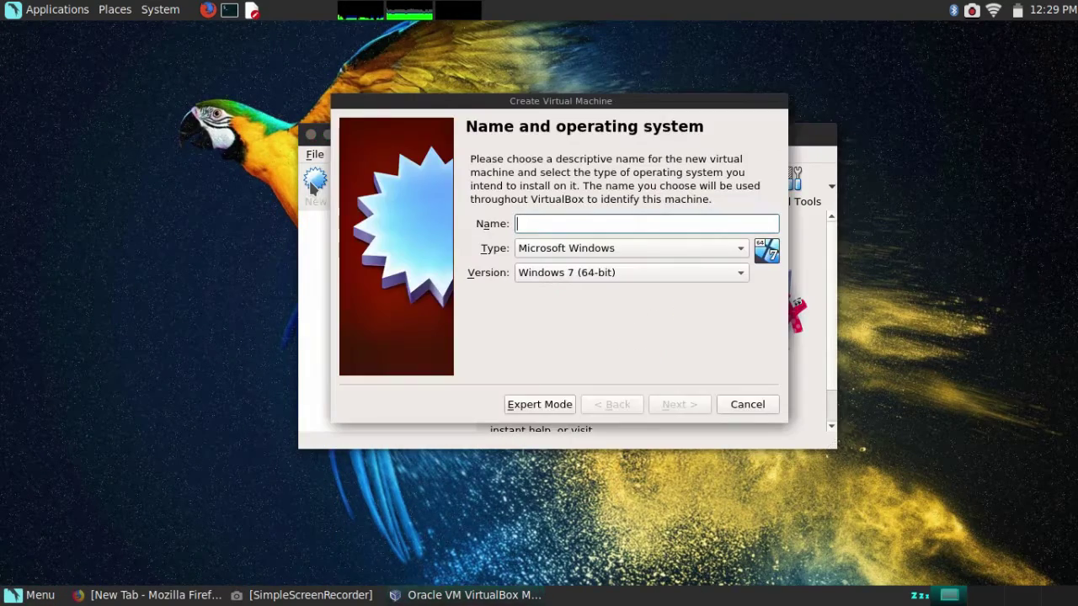
{"action": "type", "text": "K"}
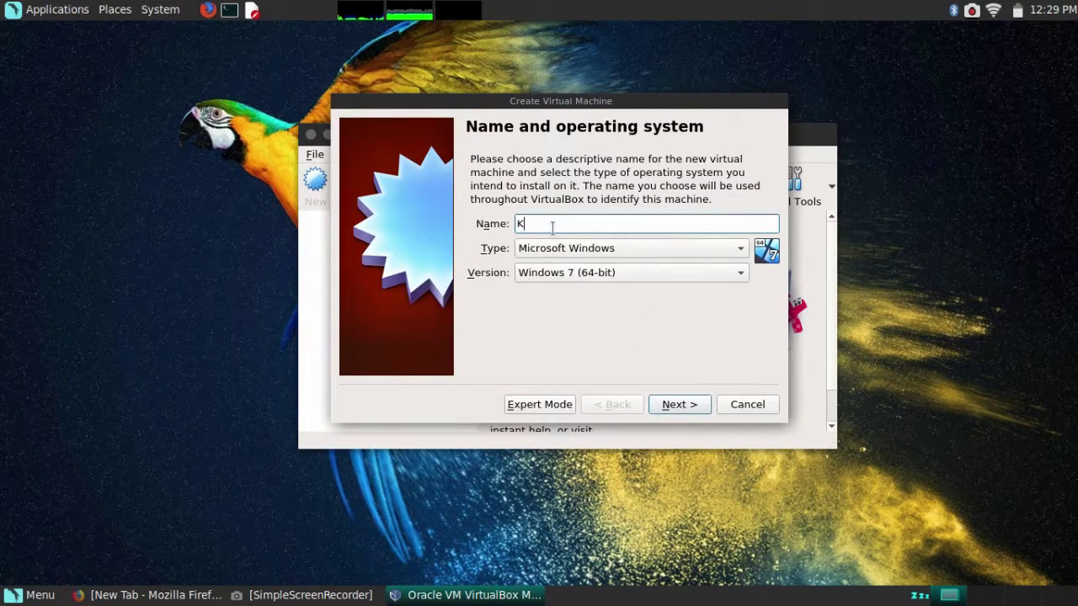
{"action": "type", "text": "ali Linux"}
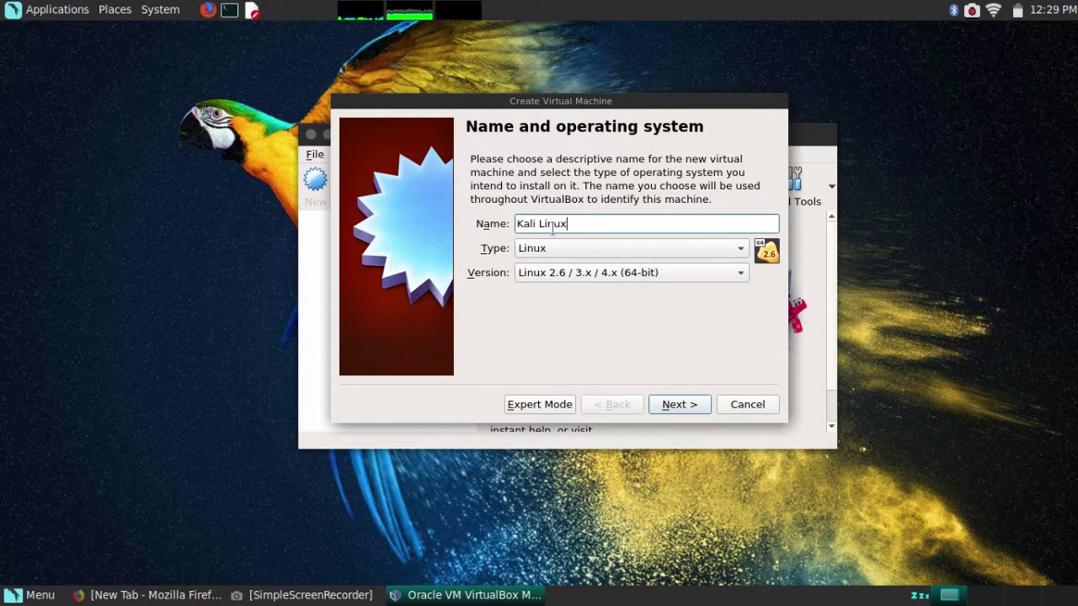
{"action": "key", "text": "Tab"}
{"action": "key", "text": "Tab"}
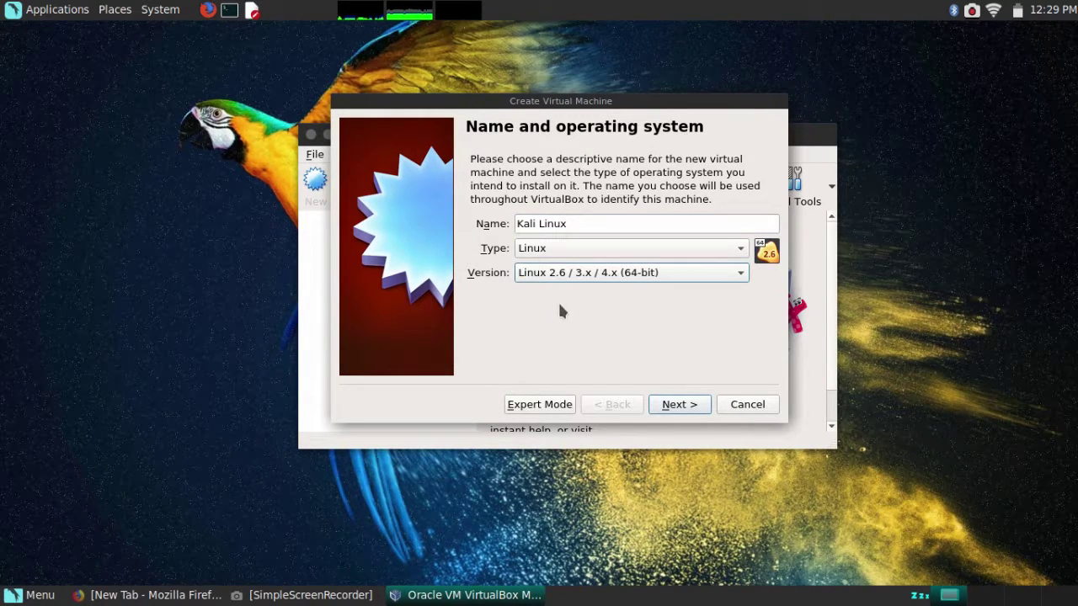
{"action": "left_click", "coordinate": [560, 278]}
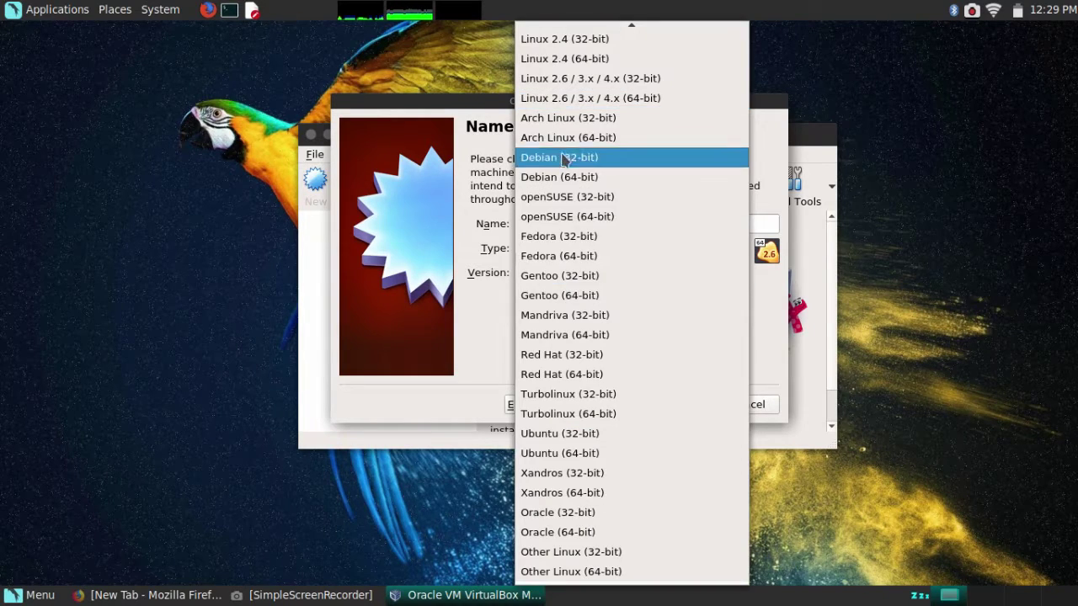
{"action": "left_click", "coordinate": [564, 177]}
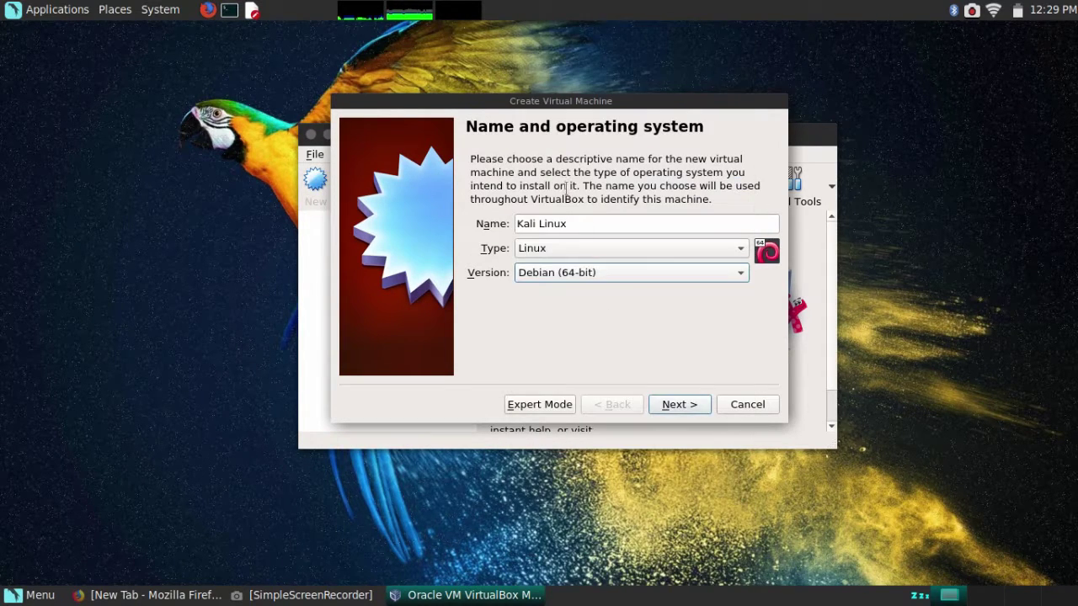
{"action": "left_click", "coordinate": [677, 407]}
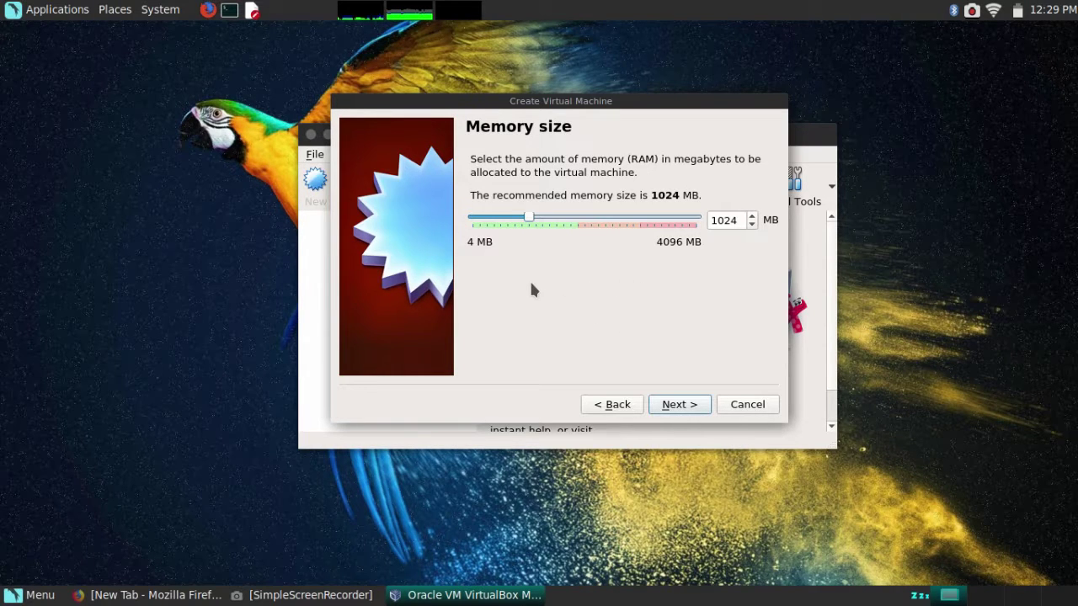
{"action": "left_click", "coordinate": [684, 407]}
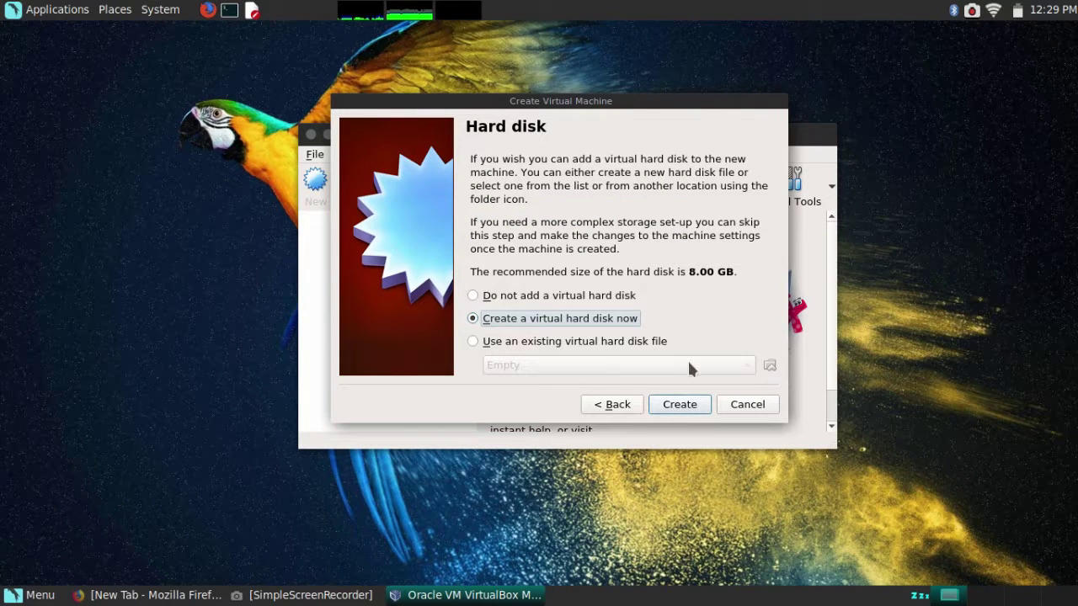
Create a dynamically allocated 20.32 GB VDI hard disk for the Kali Linux machine.
{"action": "left_click", "coordinate": [689, 409]}
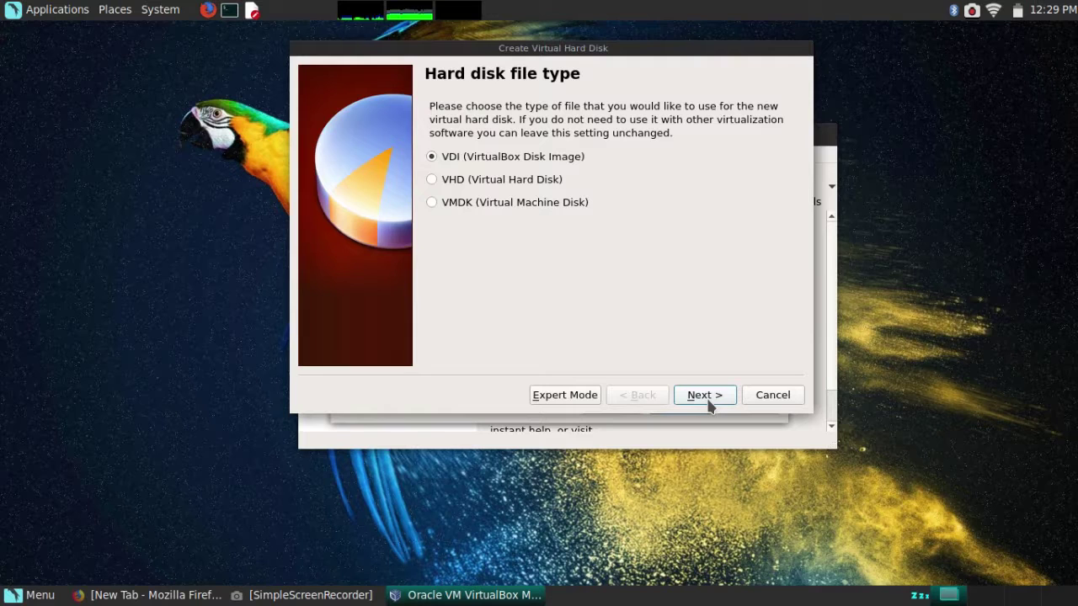
{"action": "left_click", "coordinate": [710, 403]}
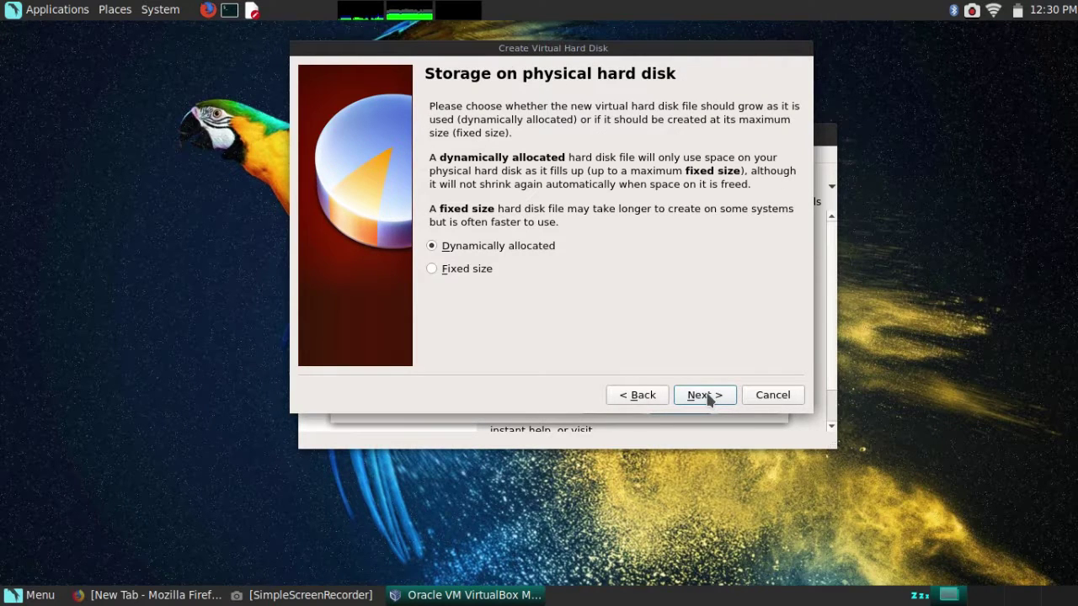
{"action": "left_click", "coordinate": [707, 398]}
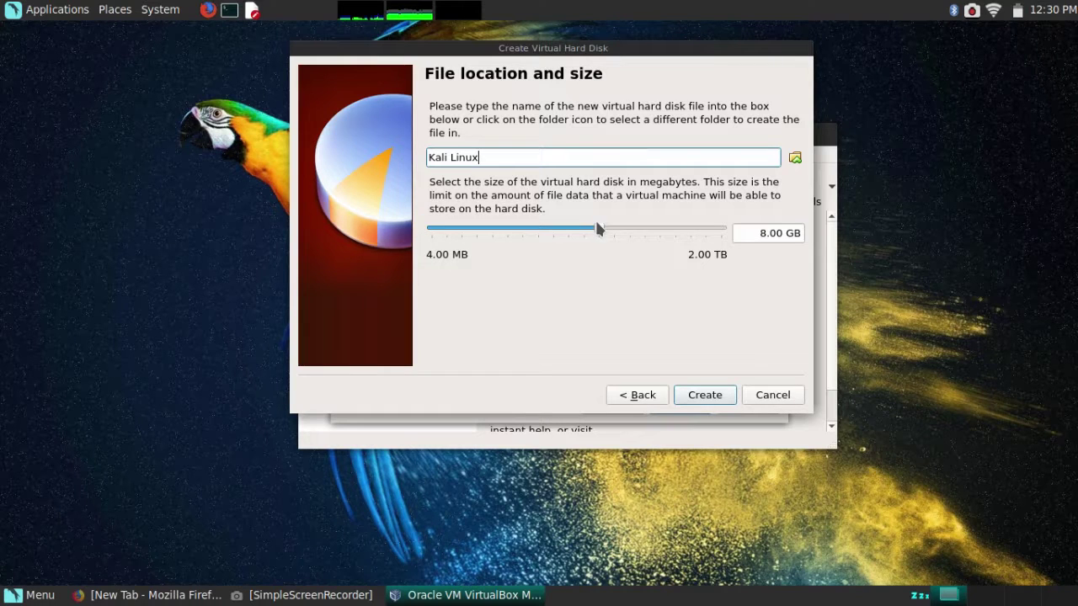
{"action": "left_click_drag", "start_coordinate": [599, 230], "coordinate": [619, 236]}
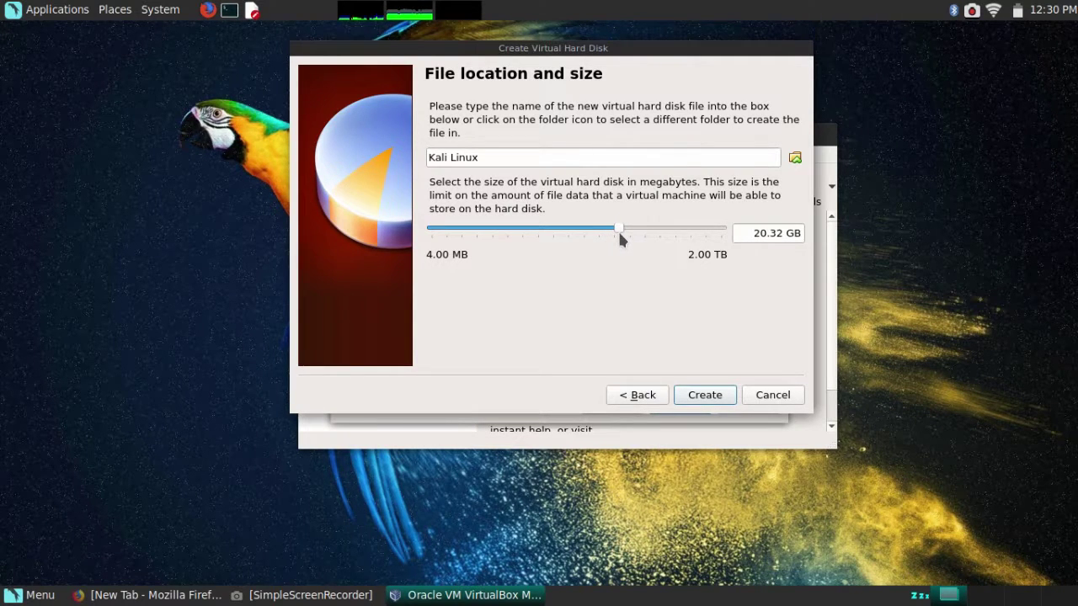
{"action": "left_click", "coordinate": [705, 395]}
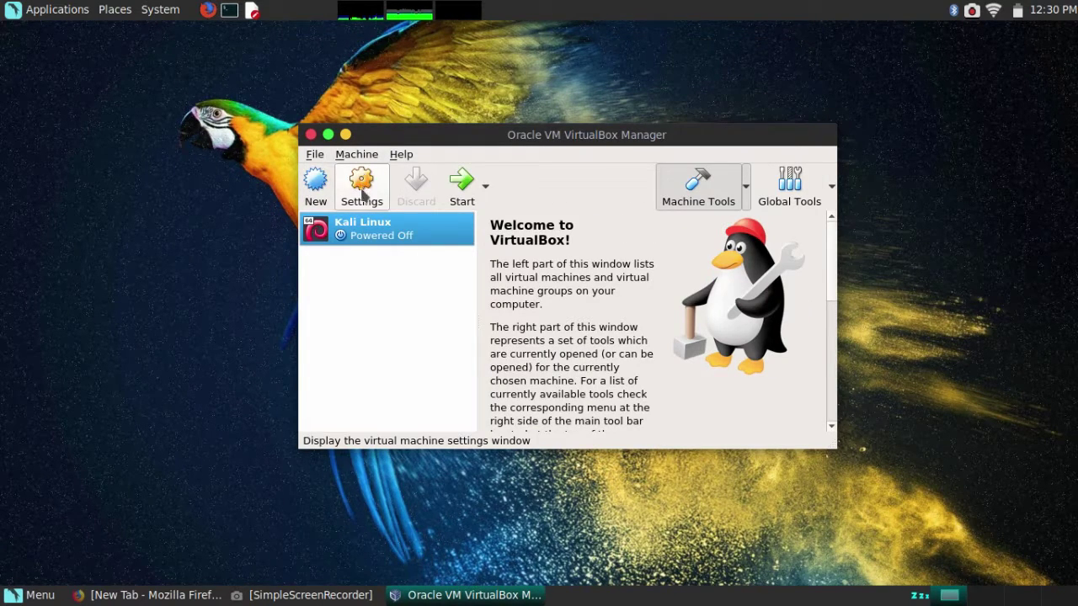
Attach kali-linux-2017.3-amd64.iso from the 'soft personal' folder to the empty optical drive and save settings.
{"action": "left_click", "coordinate": [362, 193]}
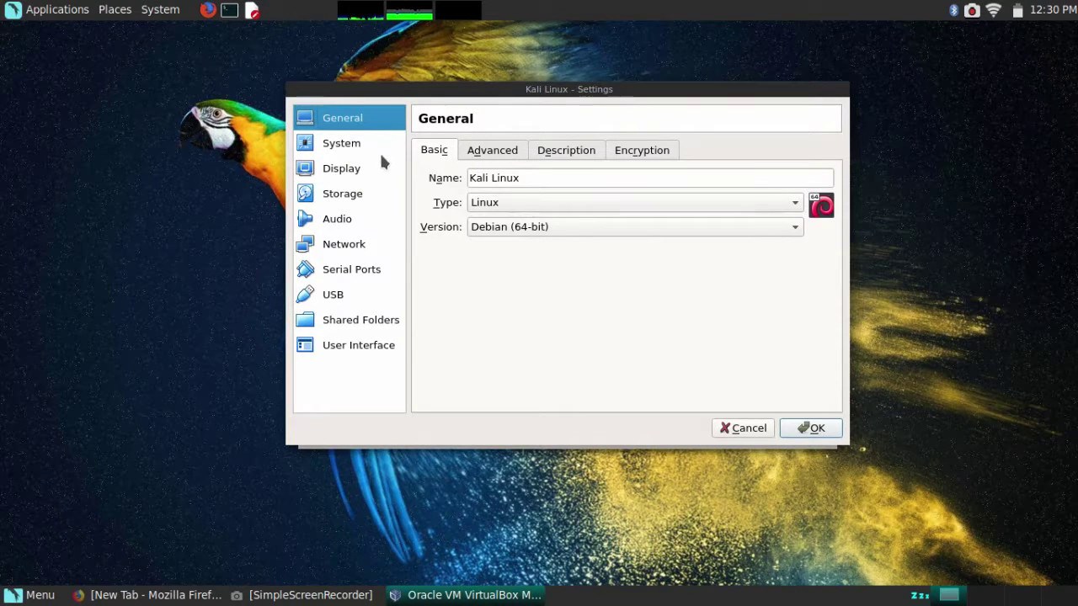
{"action": "left_click", "coordinate": [371, 193]}
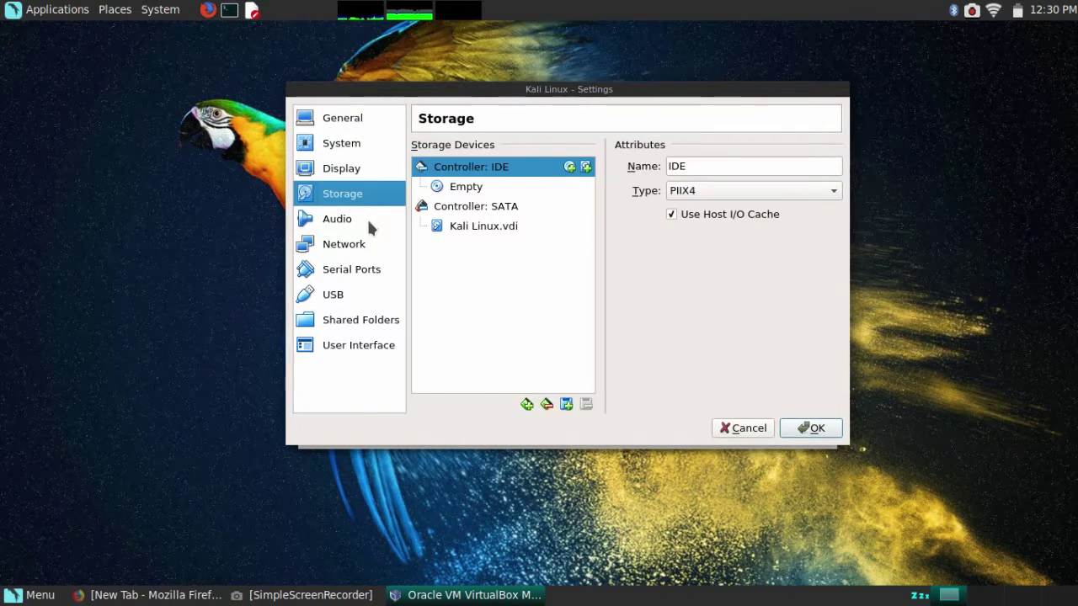
{"action": "left_click", "coordinate": [520, 186]}
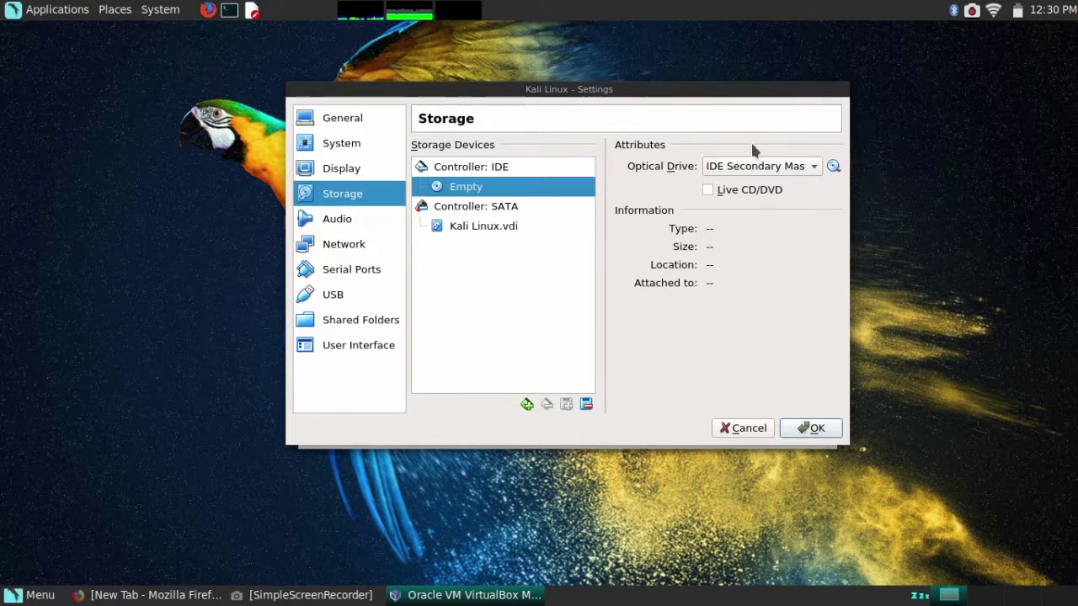
{"action": "left_click", "coordinate": [832, 168]}
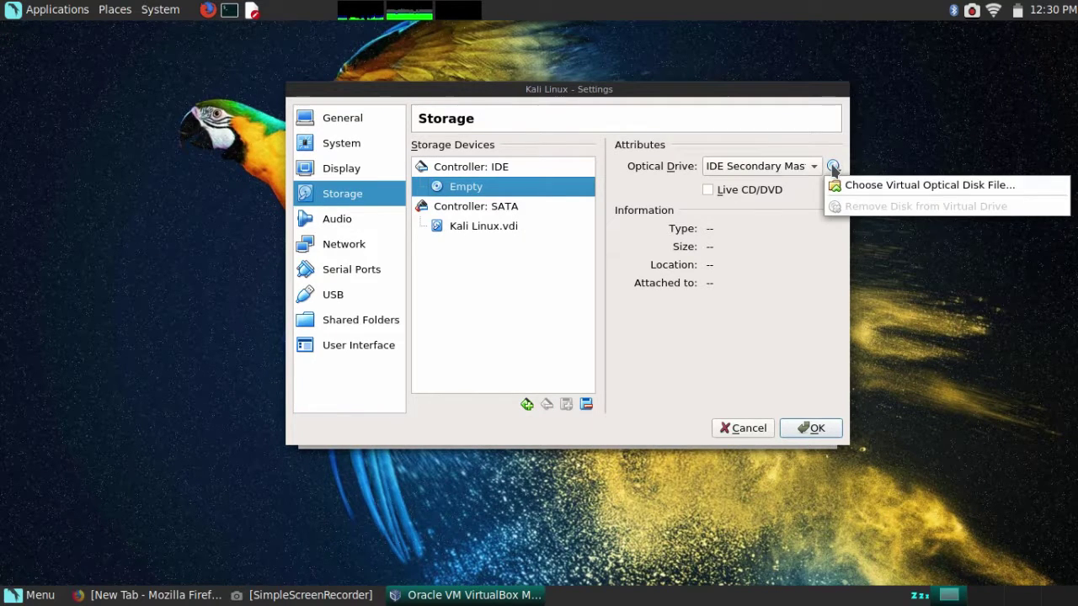
{"action": "left_click", "coordinate": [856, 187]}
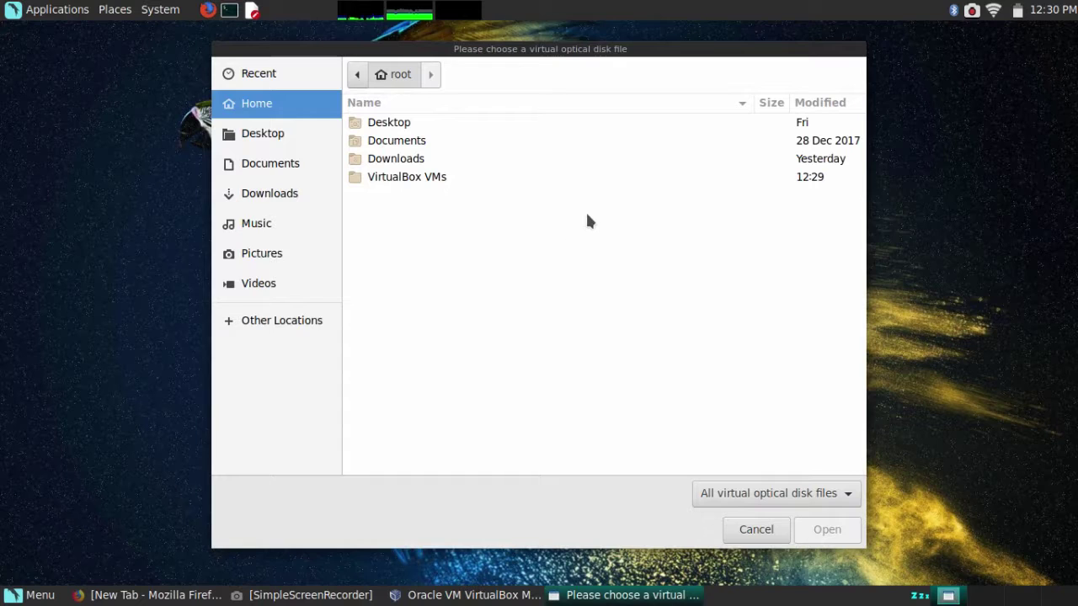
{"action": "left_click", "coordinate": [306, 319]}
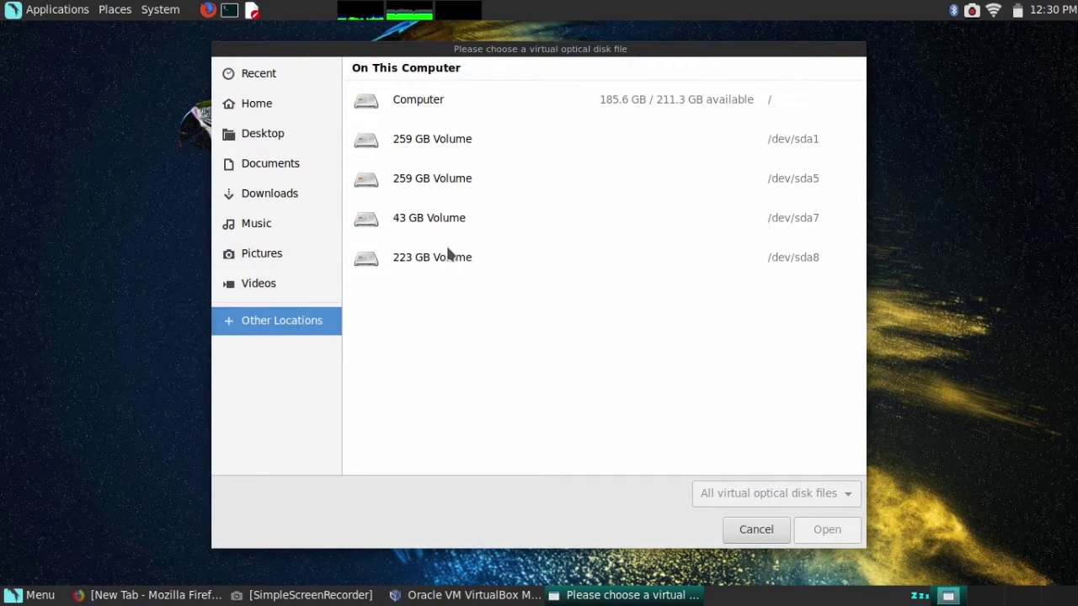
{"action": "left_click", "coordinate": [435, 177]}
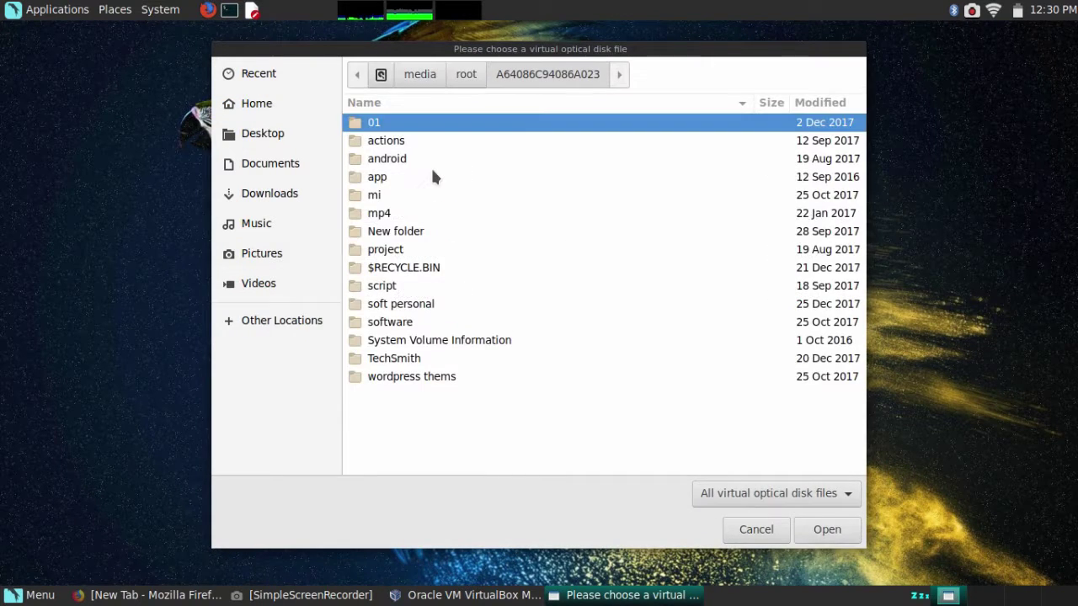
{"action": "double_click", "coordinate": [392, 306]}
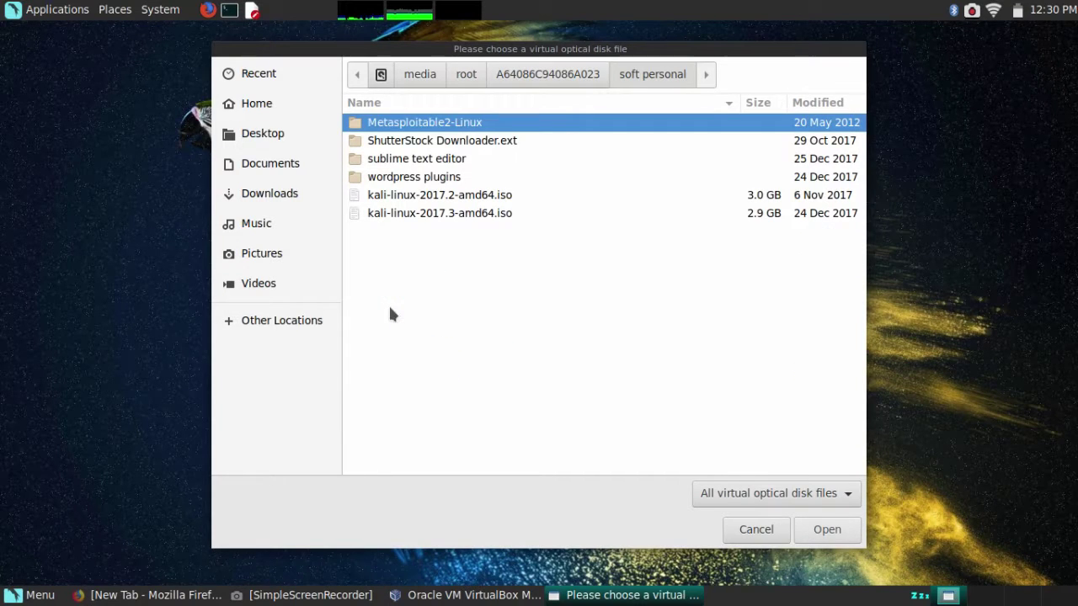
{"action": "left_click", "coordinate": [418, 215]}
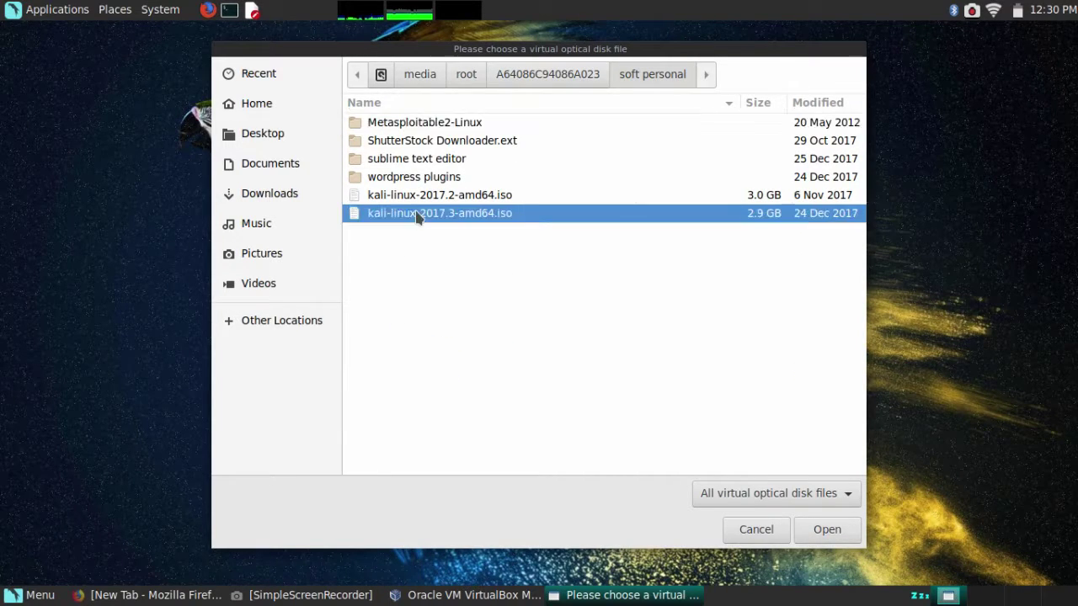
{"action": "left_click", "coordinate": [821, 530]}
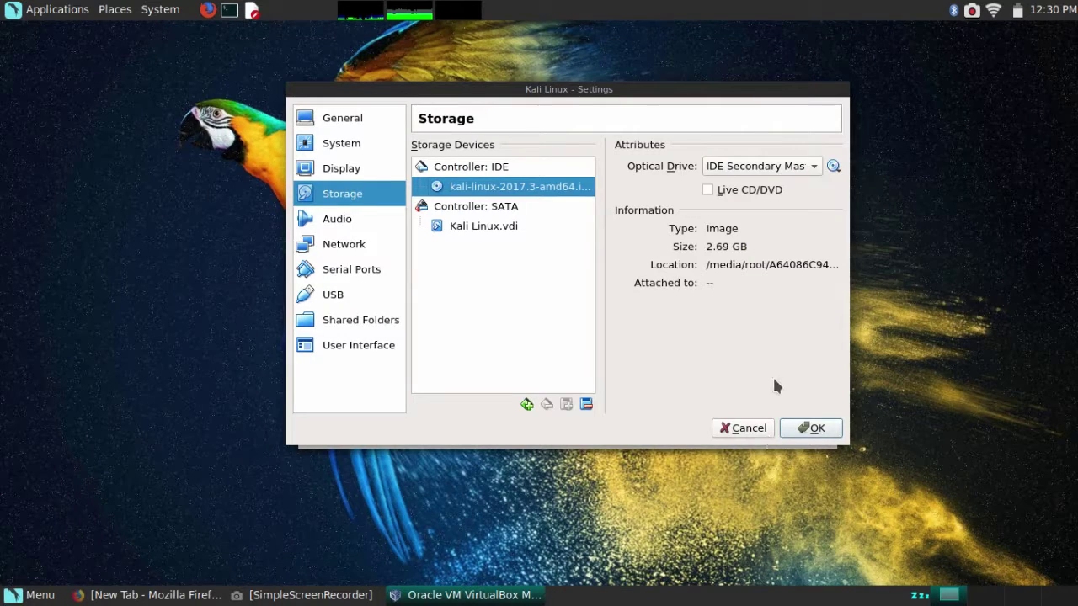
{"action": "left_click", "coordinate": [806, 430]}
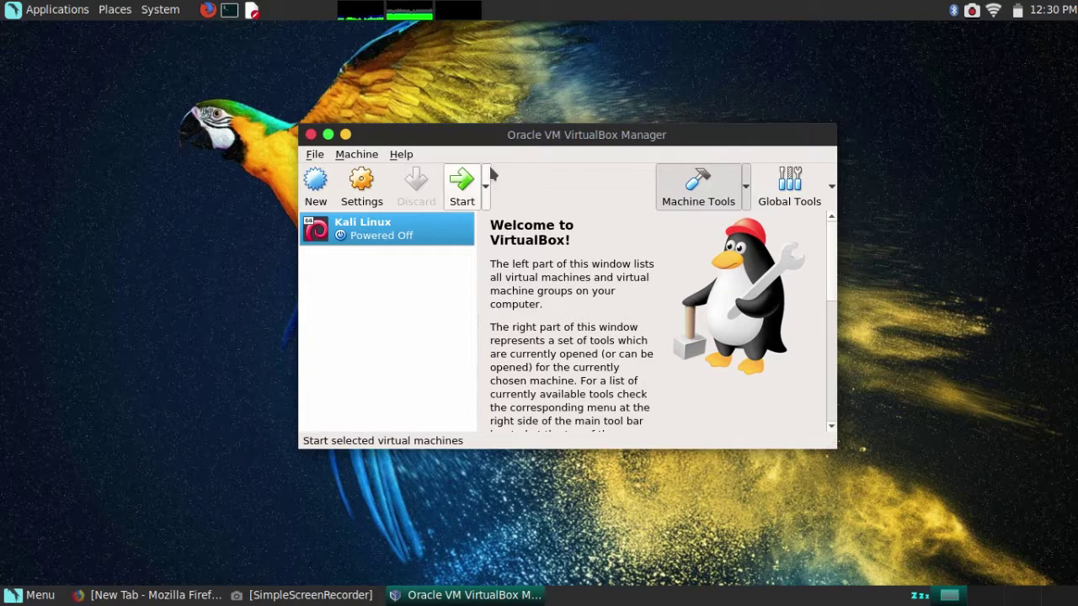
Start the Kali Linux VM and boot the ISO's Graphical install option.
{"action": "left_click", "coordinate": [462, 187]}
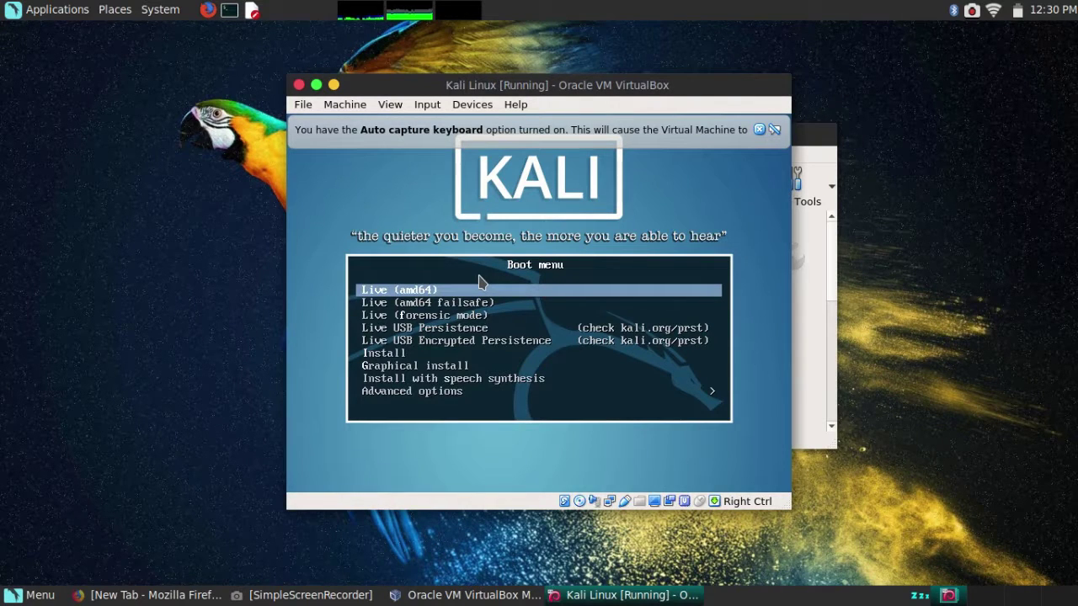
{"action": "key", "text": "Down"}
{"action": "key", "text": "Down"}
{"action": "key", "text": "Down"}
{"action": "key", "text": "Down"}
{"action": "key", "text": "Down"}
{"action": "key", "text": "Down"}
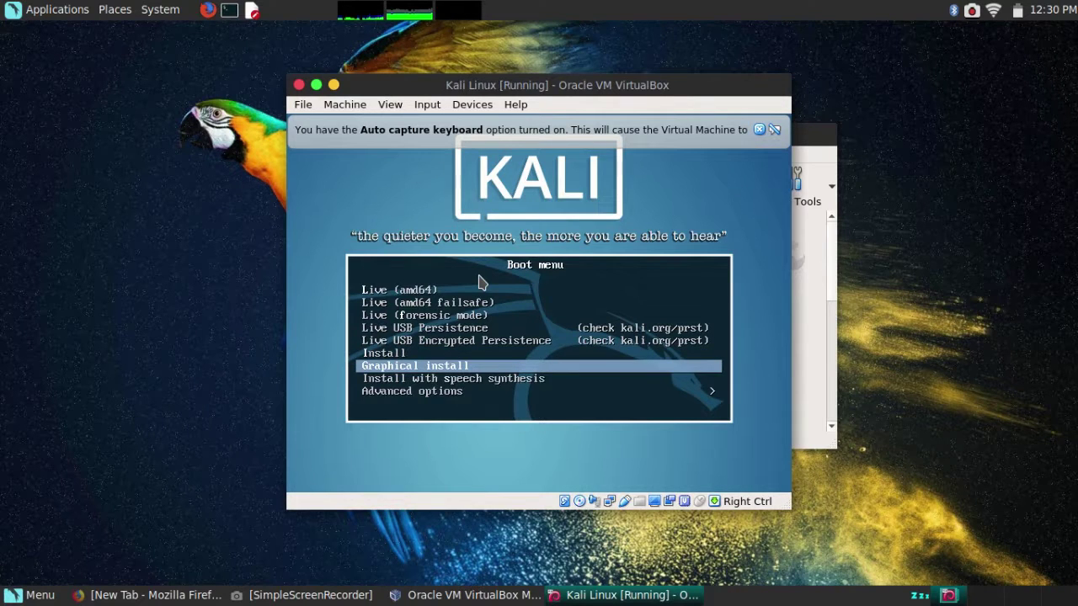
{"action": "key", "text": "Return"}
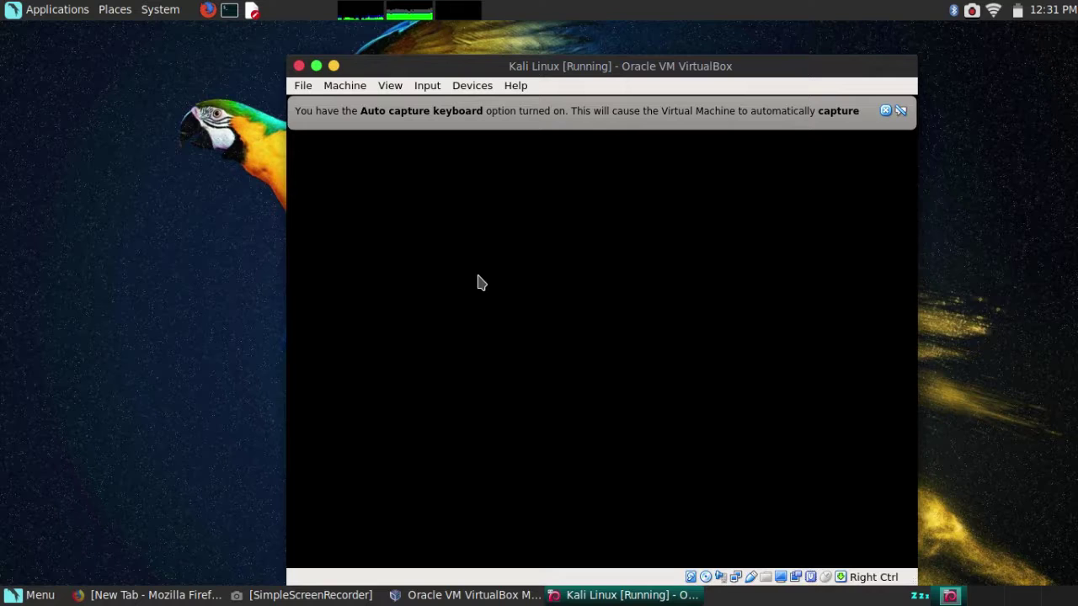
Dismiss the mouse-capture notice with 'Do not show this message again' ticked.
{"action": "left_click", "coordinate": [478, 282]}
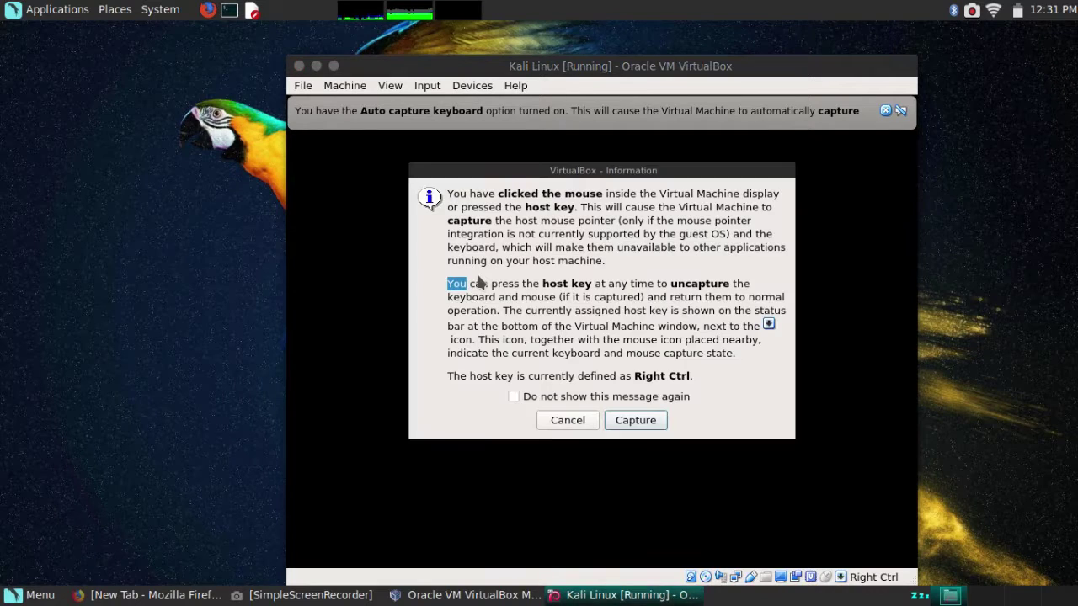
{"action": "left_click", "coordinate": [598, 399]}
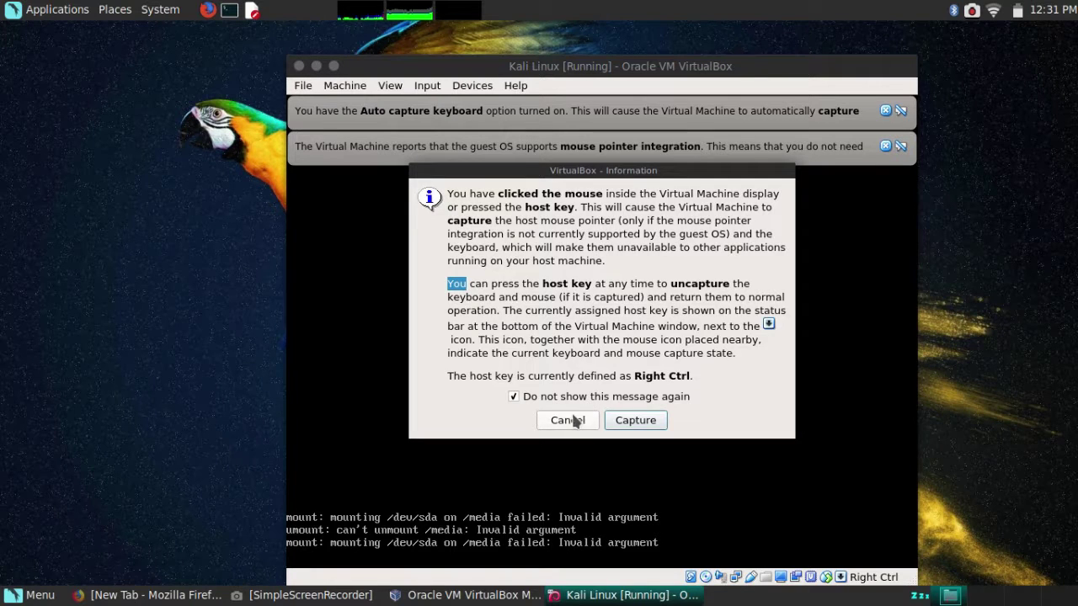
{"action": "left_click", "coordinate": [575, 419]}
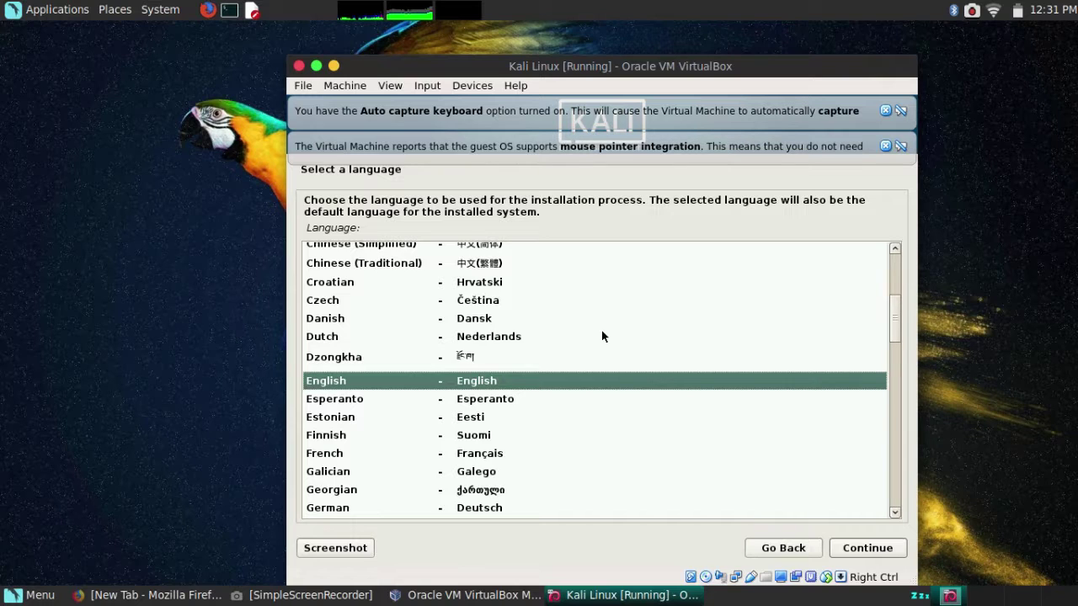
Choose English language, India location and the American English keyboard in the installer.
{"action": "key", "text": "Return"}
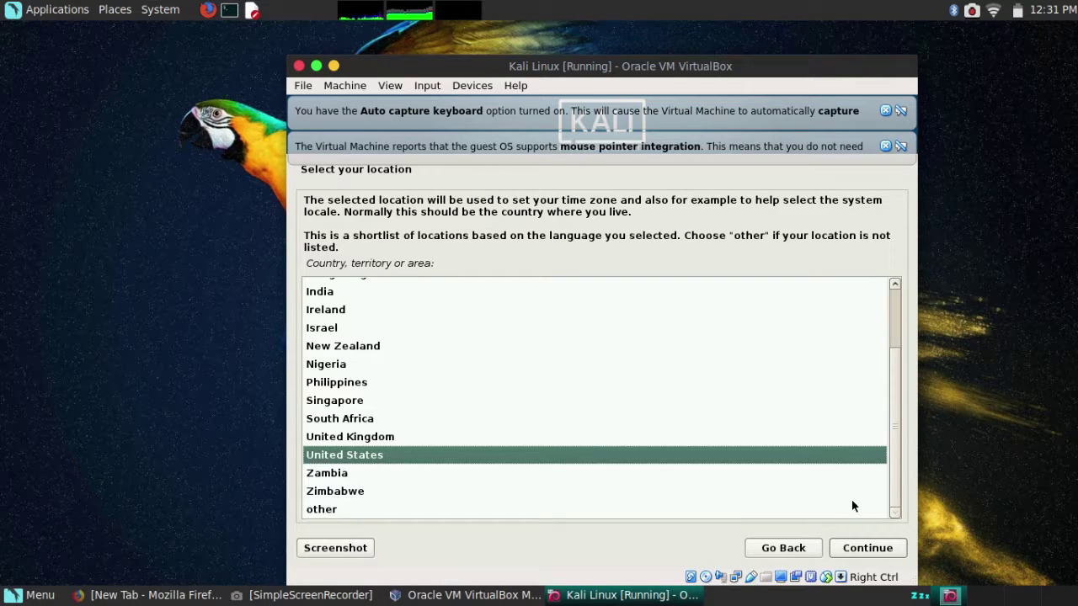
{"action": "left_click", "coordinate": [408, 286]}
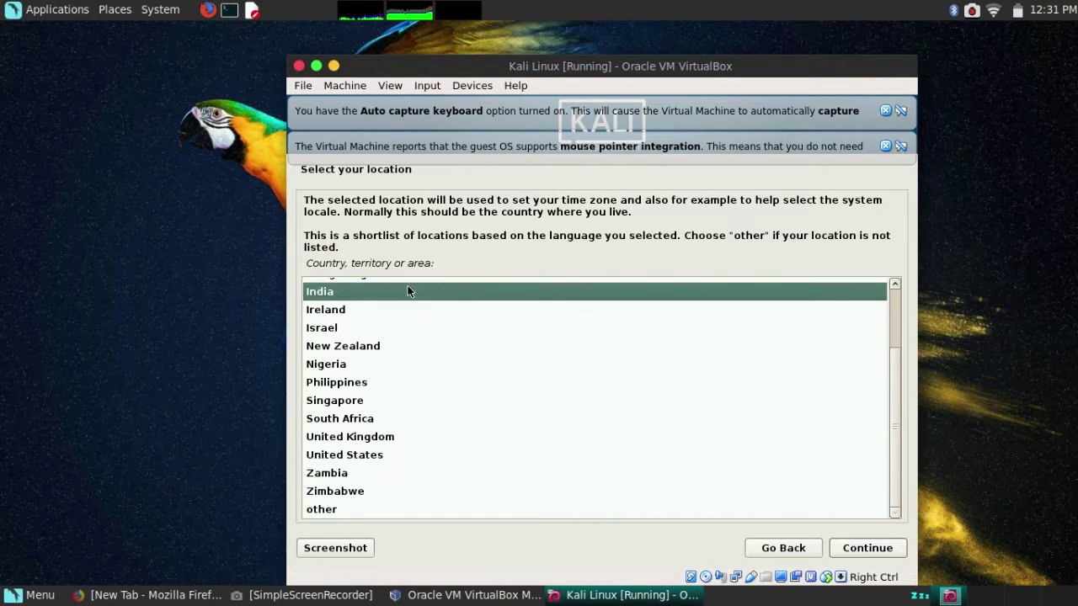
{"action": "left_click", "coordinate": [866, 549]}
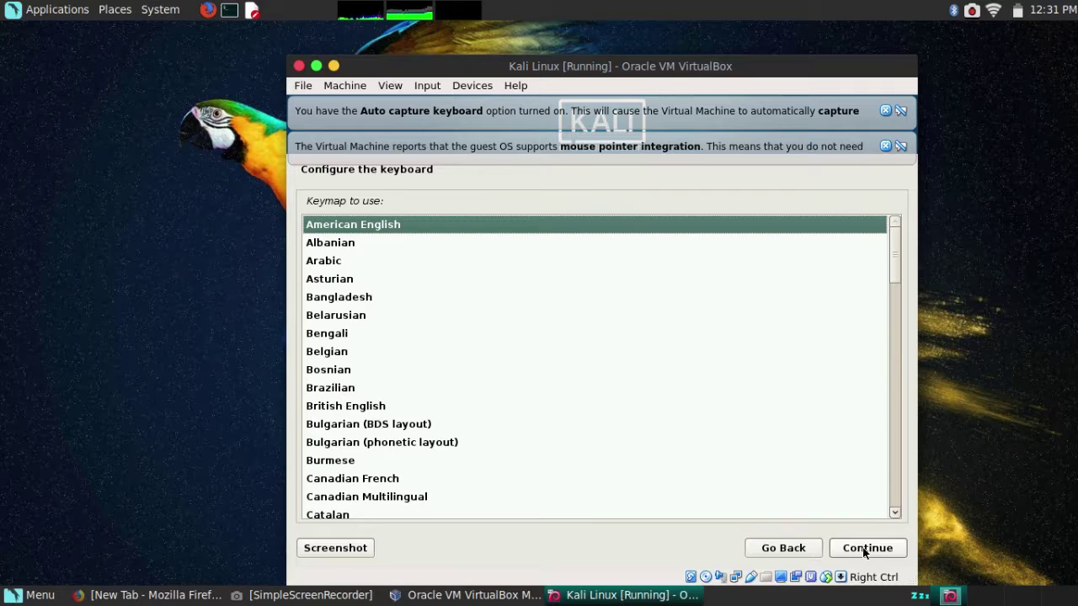
{"action": "left_click", "coordinate": [865, 550]}
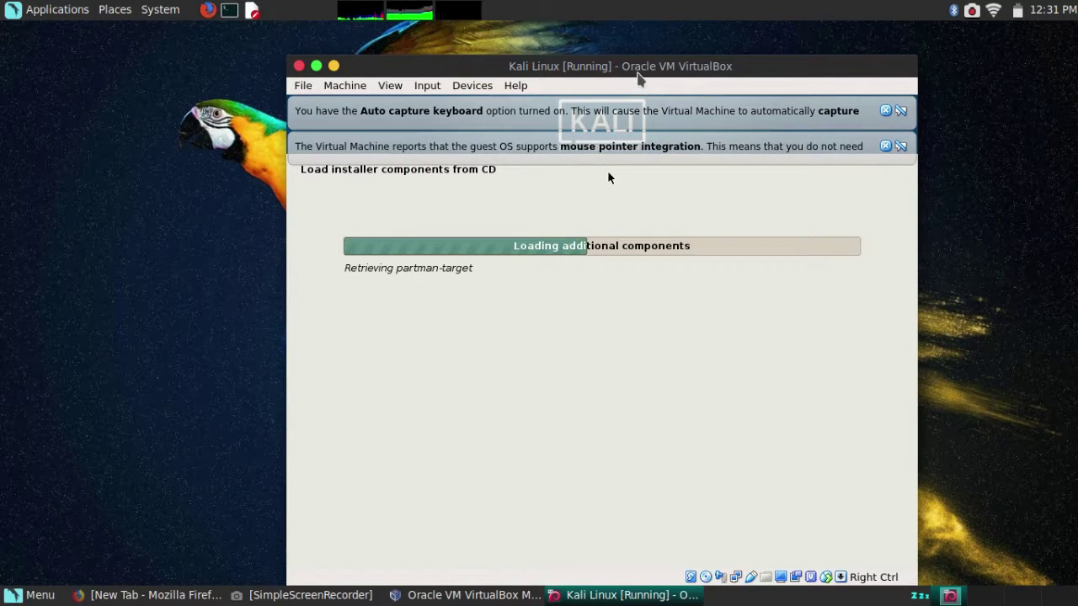
Maximize the VM window, keep hostname 'kali' and leave the domain name blank.
{"action": "double_click", "coordinate": [633, 64]}
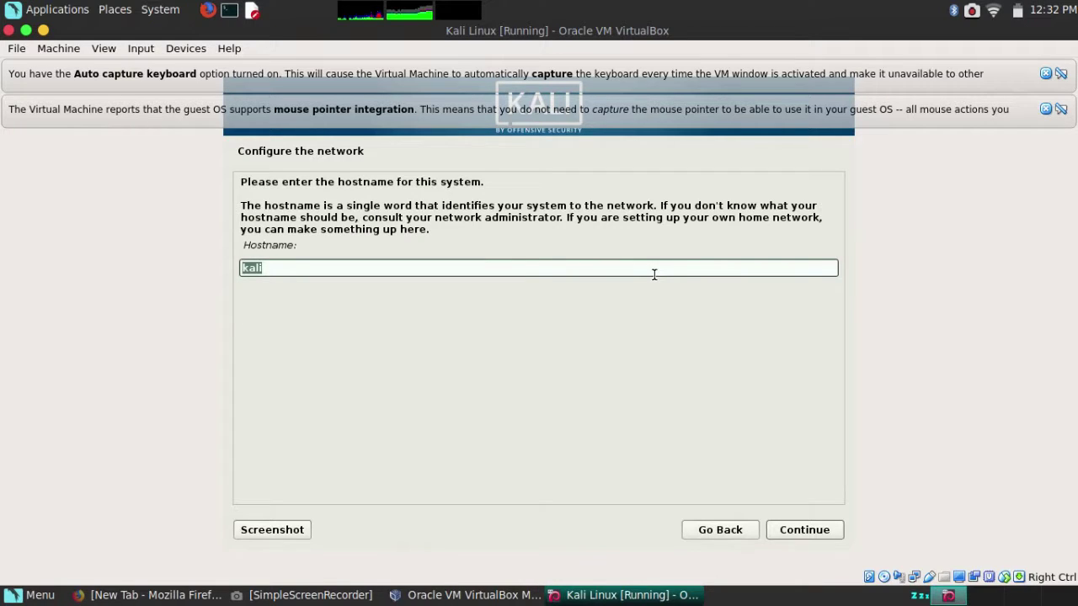
{"action": "left_click", "coordinate": [799, 532]}
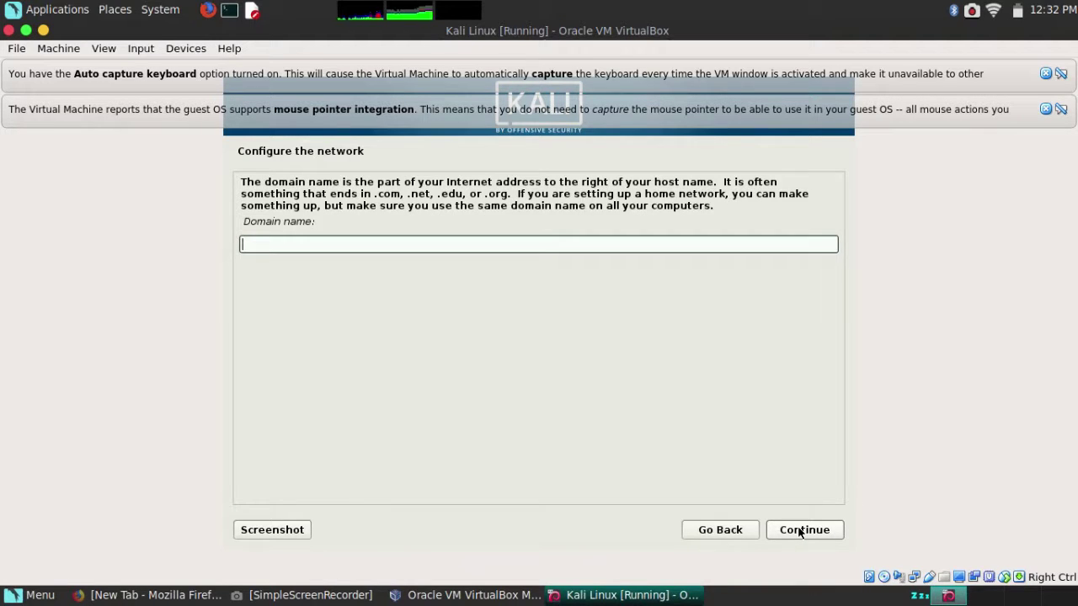
{"action": "left_click", "coordinate": [799, 529]}
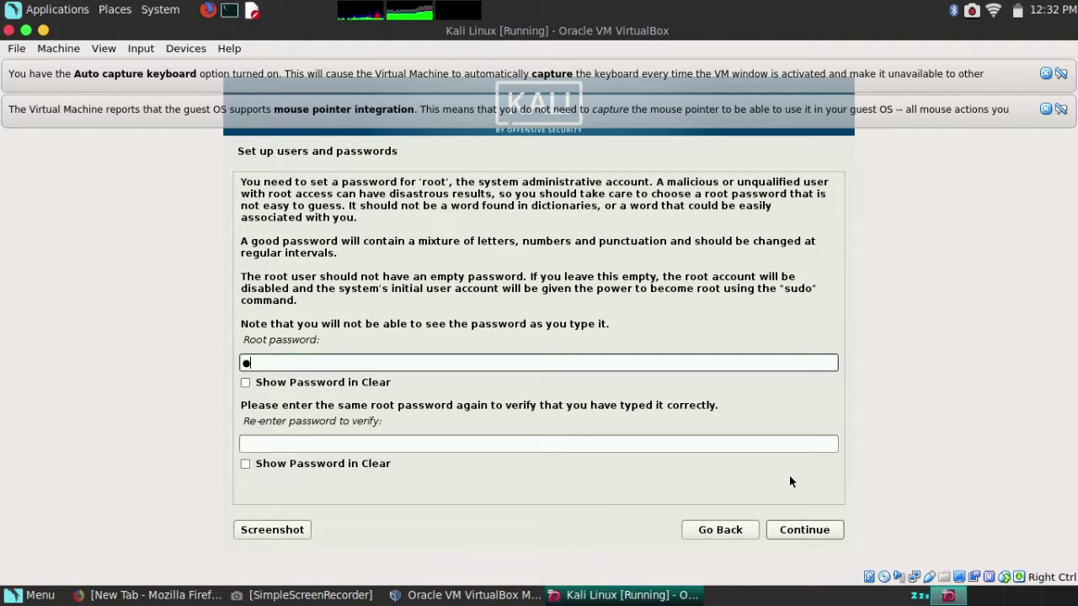
Enter and confirm the root password, showing both fields in clear text, then continue.
{"action": "key", "text": "BackSpace"}
{"action": "type", "text": "●●●●●●●●●"}
{"action": "key", "text": "Tab"}
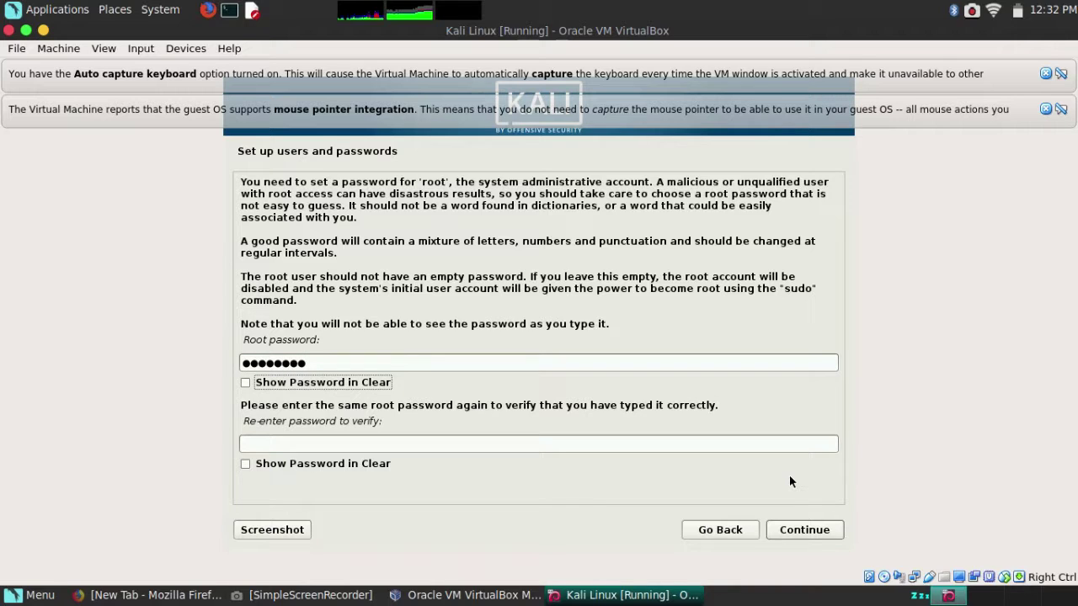
{"action": "key", "text": "space"}
{"action": "key", "text": "Tab"}
{"action": "type", "text": "password"}
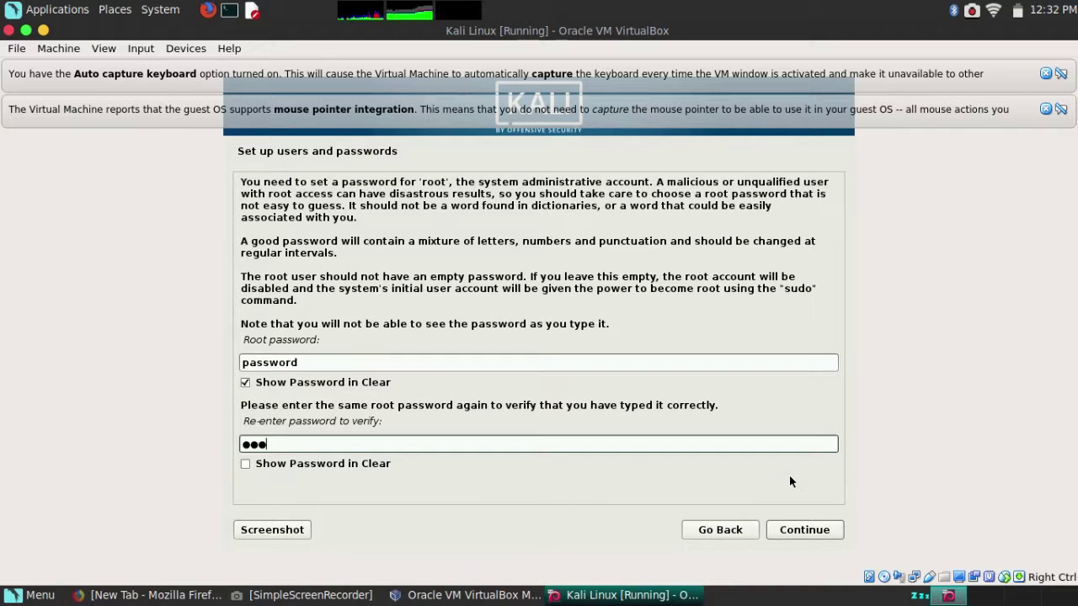
{"action": "key", "text": "Tab"}
{"action": "key", "text": "space"}
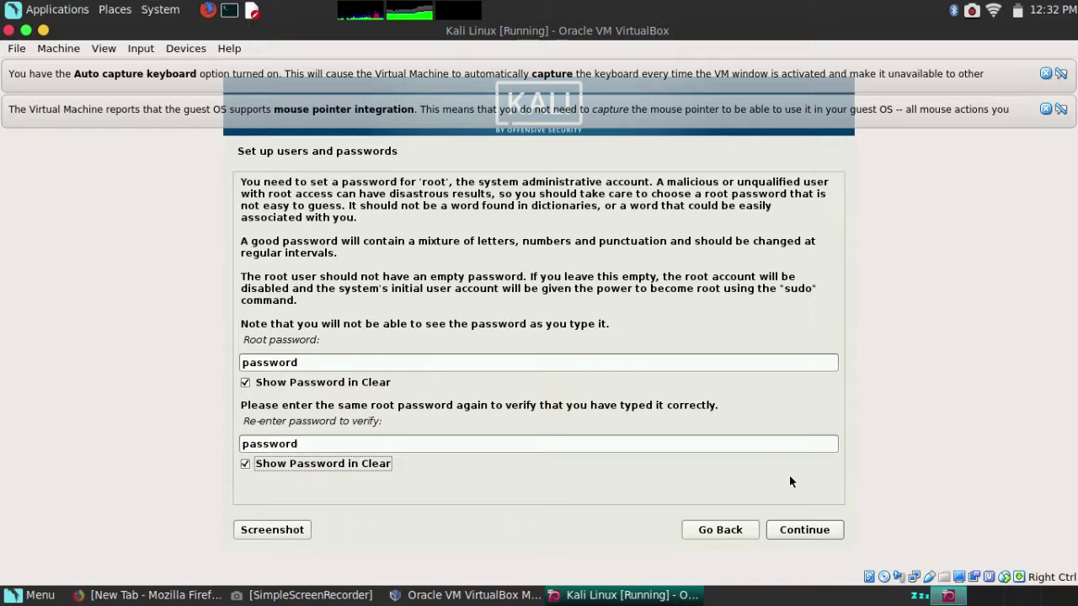
{"action": "left_click", "coordinate": [804, 531]}
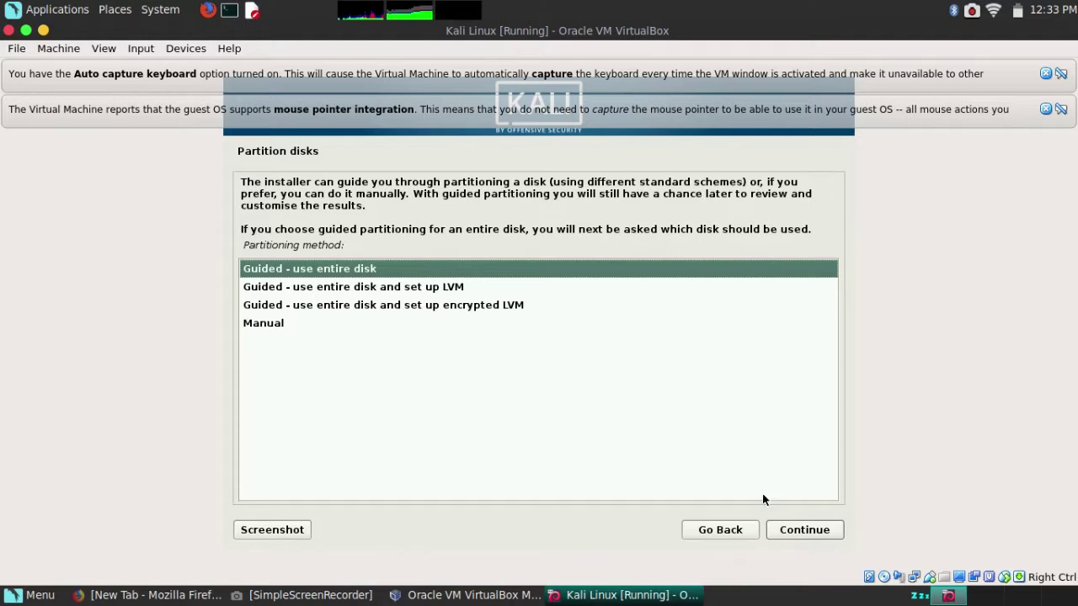
Partition the entire disk with the guided default scheme and write the changes to disk.
{"action": "left_click", "coordinate": [804, 531]}
{"action": "left_click", "coordinate": [806, 528]}
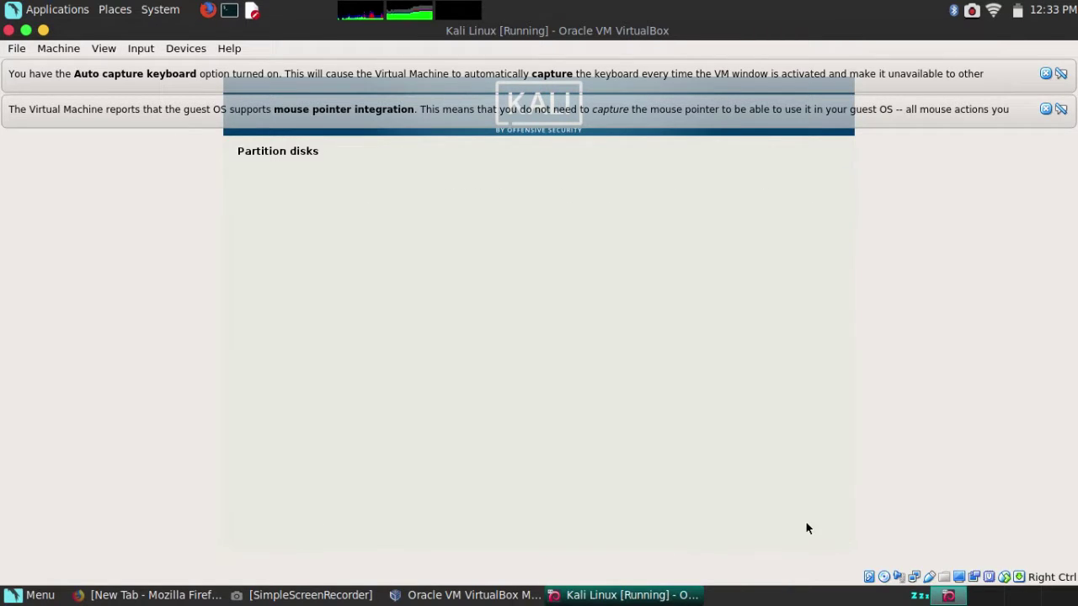
{"action": "left_click", "coordinate": [806, 528]}
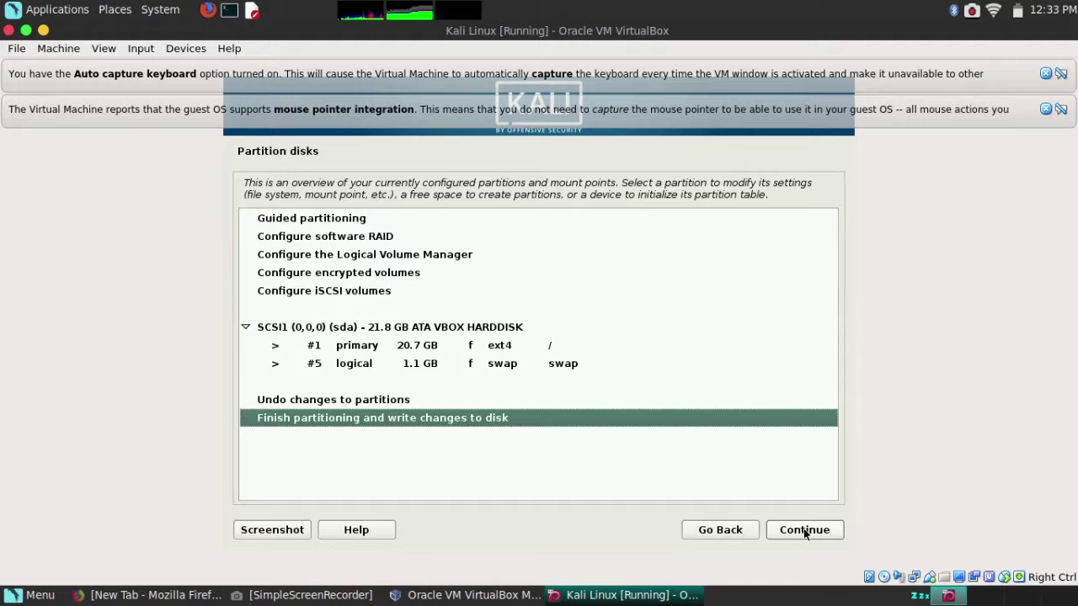
{"action": "left_click", "coordinate": [803, 532]}
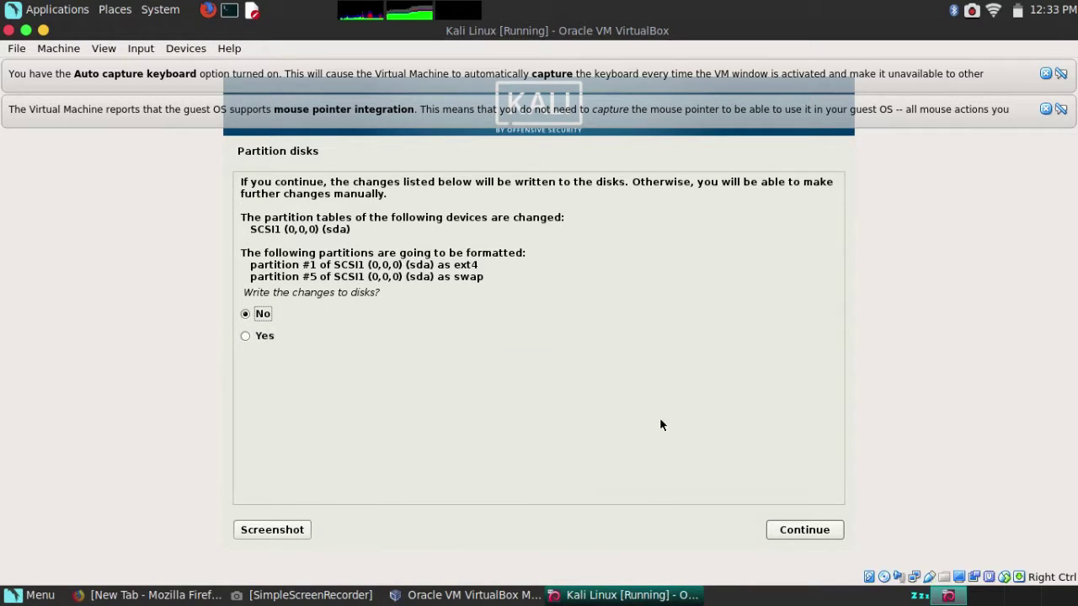
{"action": "left_click", "coordinate": [535, 334]}
{"action": "left_click", "coordinate": [818, 528]}
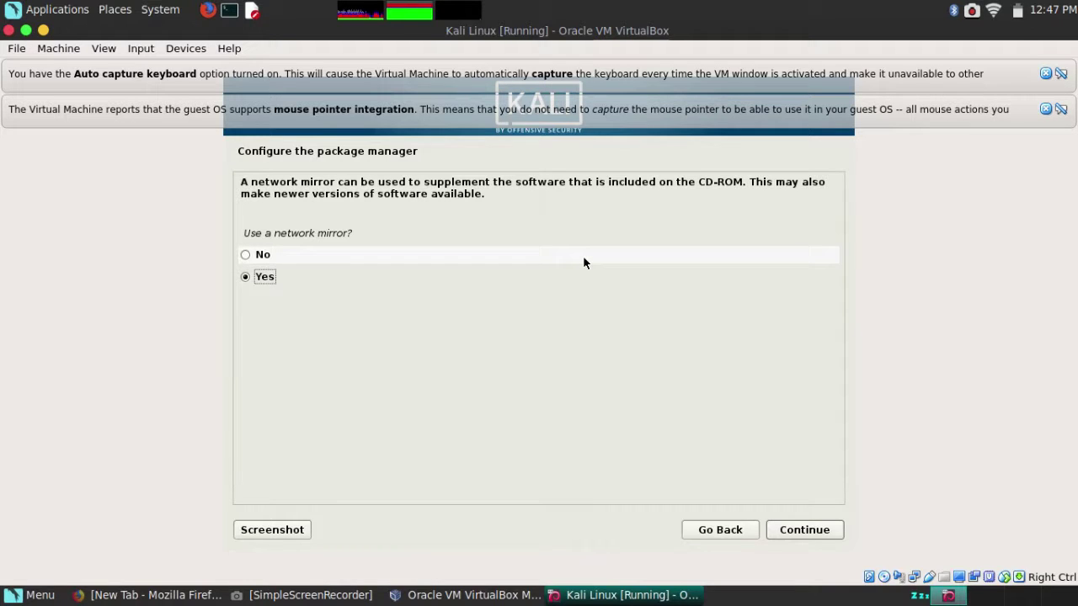
Choose No for using a network mirror in the package manager setup and continue.
{"action": "left_click", "coordinate": [583, 261]}
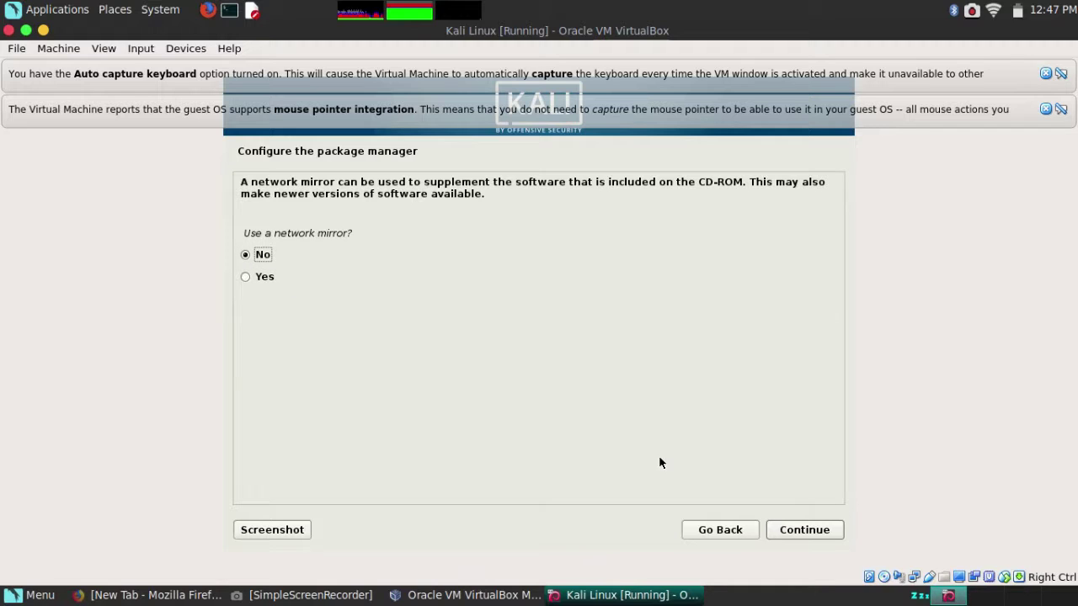
{"action": "left_click", "coordinate": [827, 530]}
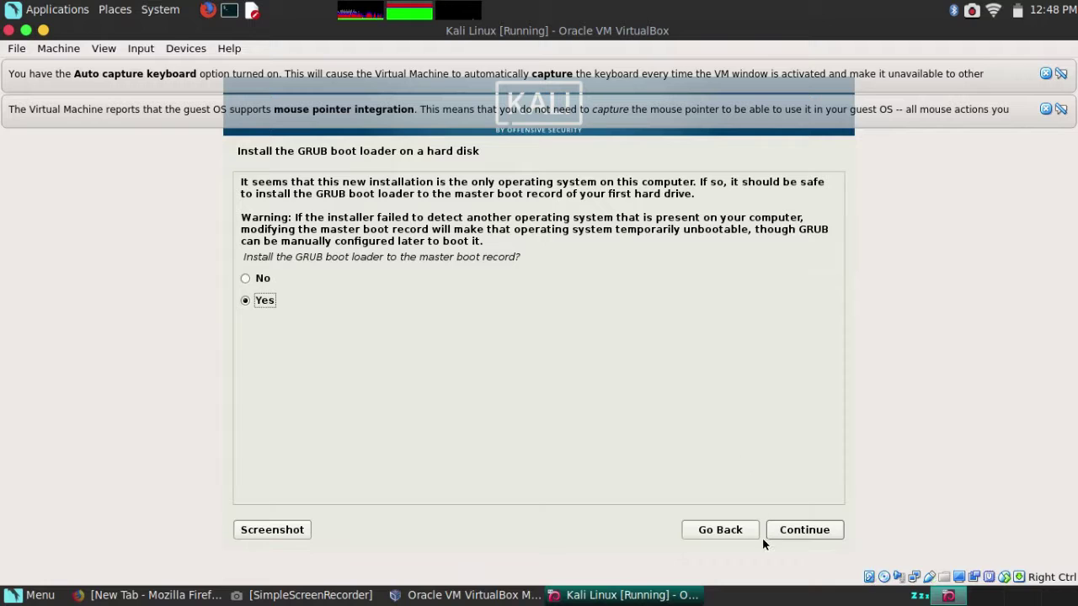
Install the GRUB boot loader to the master boot record on /dev/sda.
{"action": "left_click", "coordinate": [797, 536]}
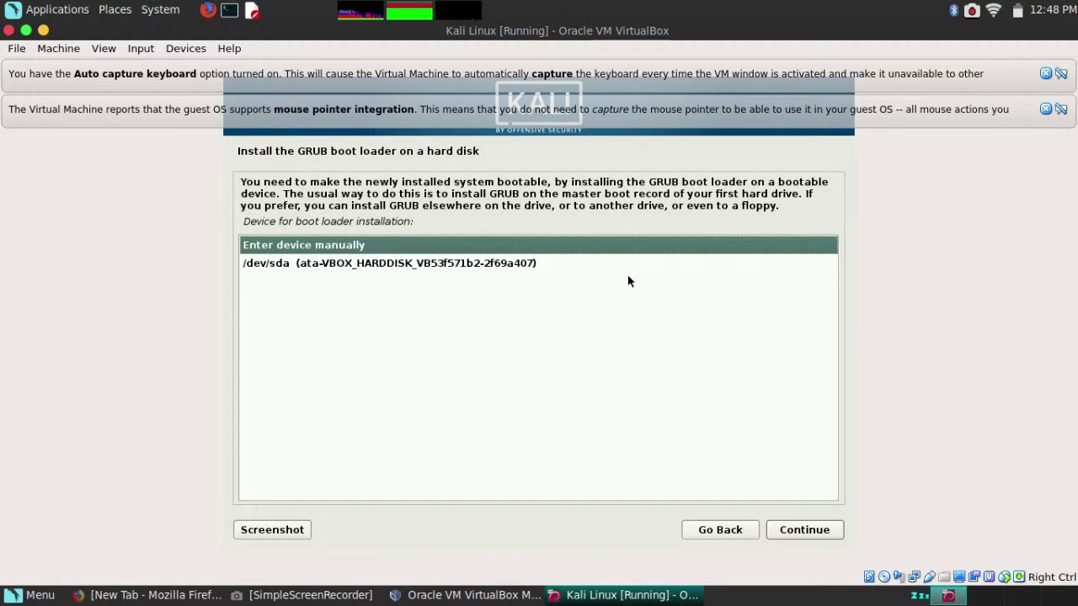
{"action": "left_click", "coordinate": [543, 268]}
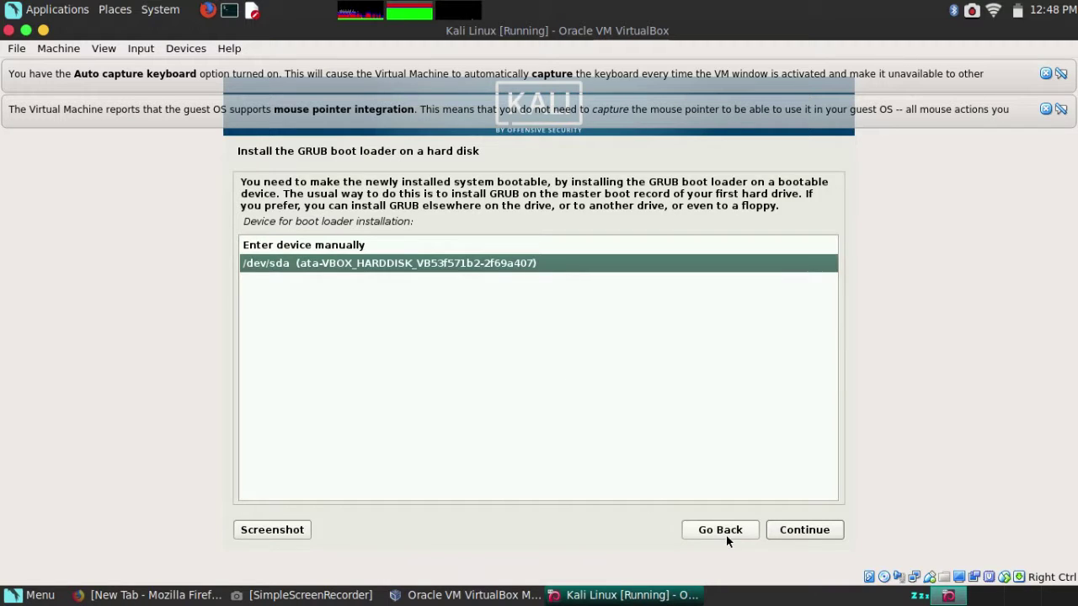
{"action": "left_click", "coordinate": [796, 532]}
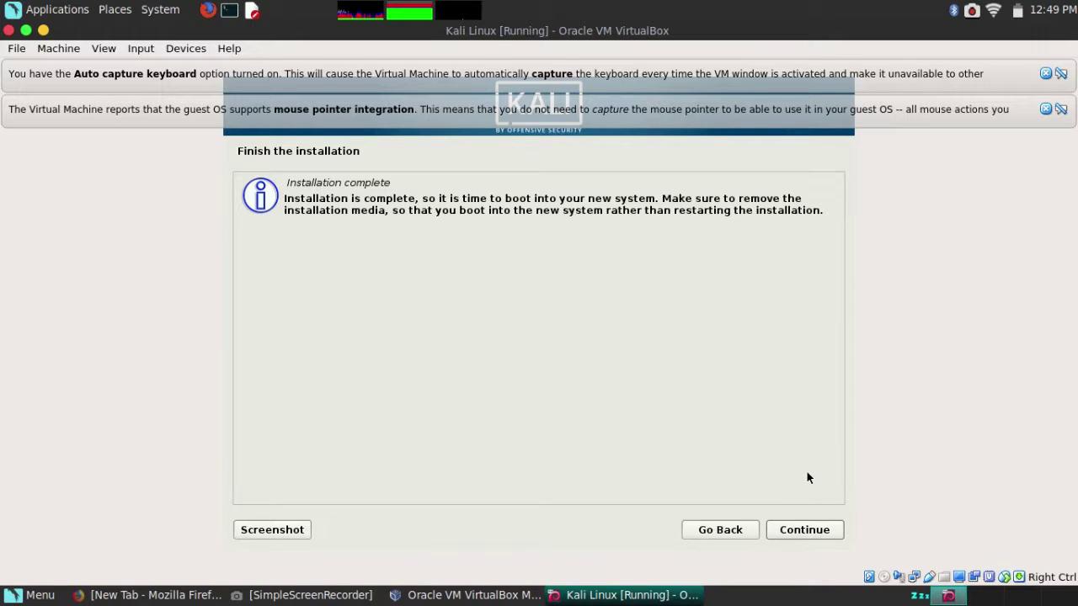
Confirm the Installation complete screen so the VM reboots into the GNU GRUB menu.
{"action": "left_click", "coordinate": [789, 533]}
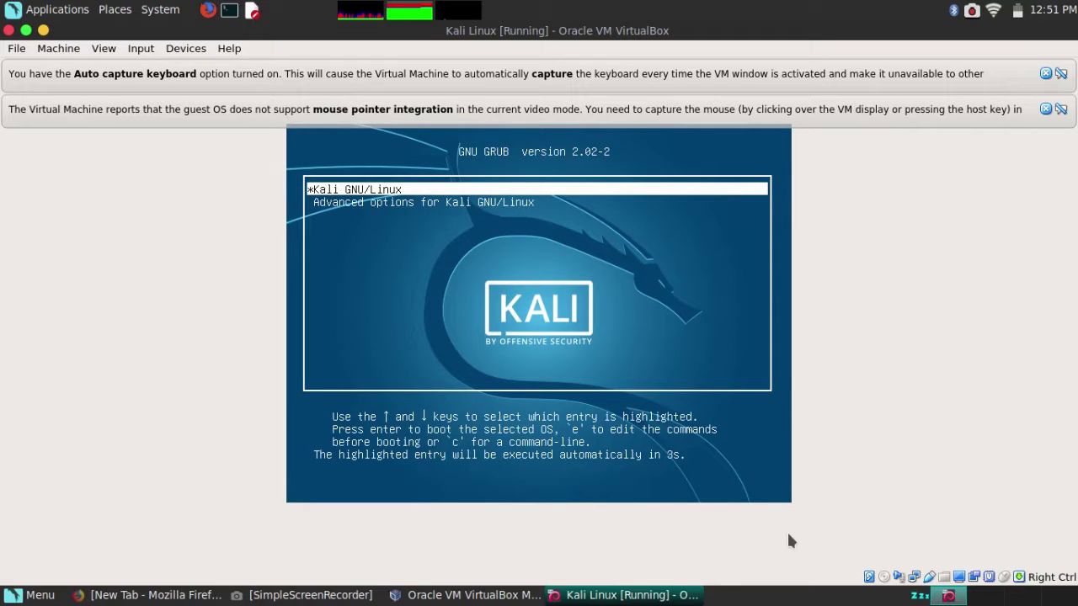
Boot the Kali GNU/Linux entry from the GRUB menu immediately.
{"action": "key", "text": "Return"}
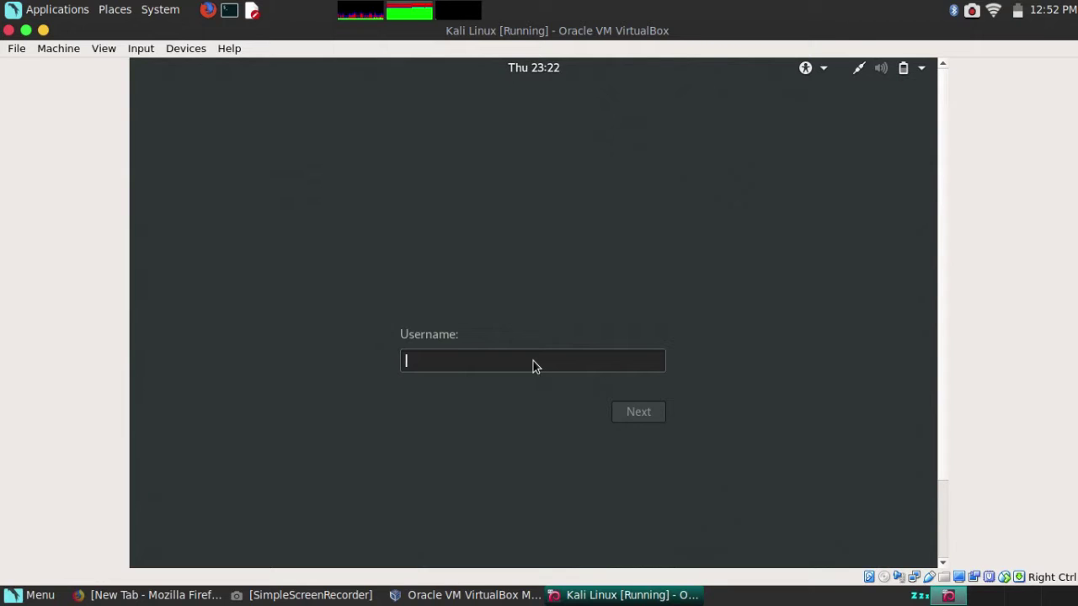
Log in to Kali with username root and the root account password.
{"action": "type", "text": "root"}
{"action": "key", "text": "Return"}
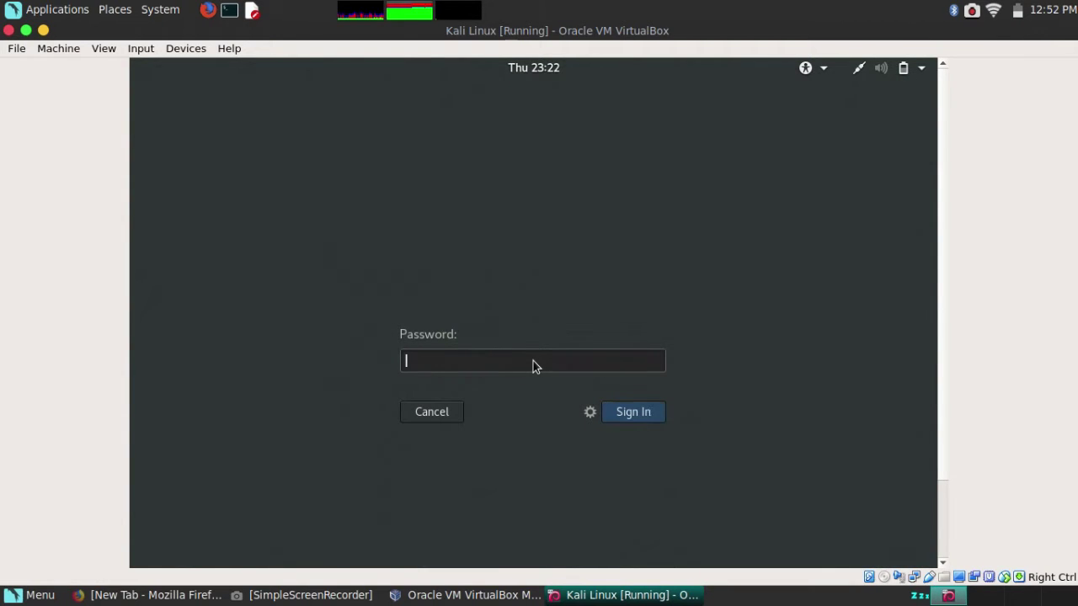
{"action": "type", "text": "********"}
{"action": "key", "text": "Return"}
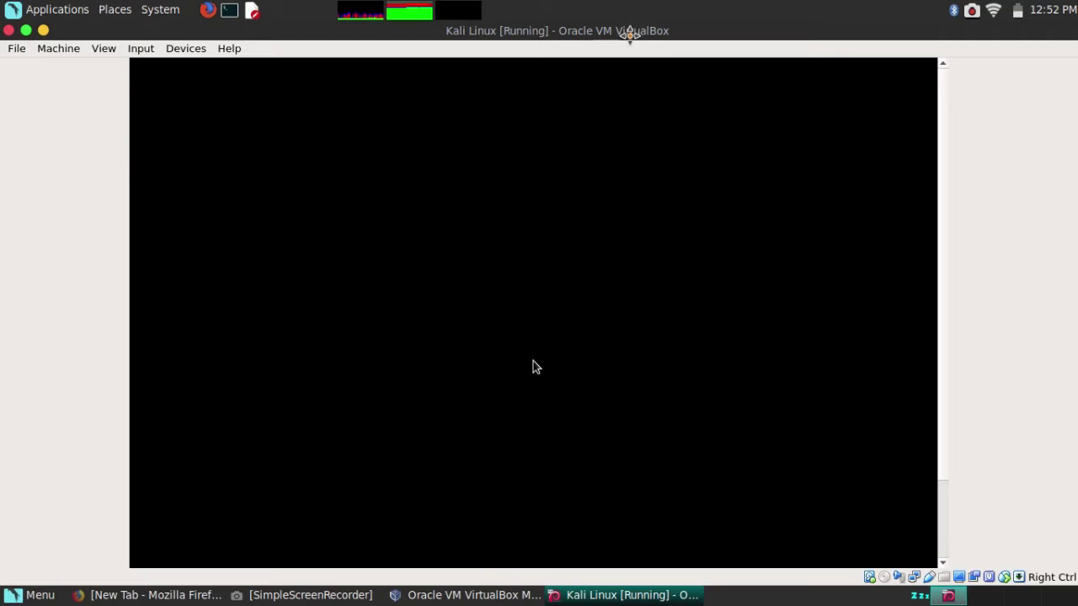
{"action": "left_click_drag", "start_coordinate": [627, 29], "coordinate": [616, 56]}
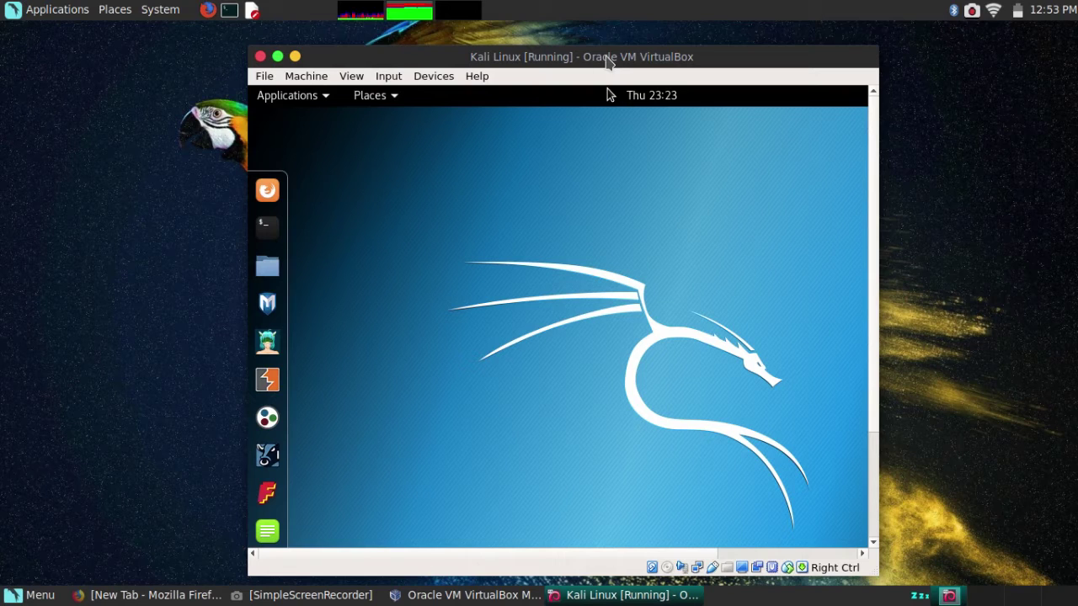
{"action": "double_click", "coordinate": [606, 57]}
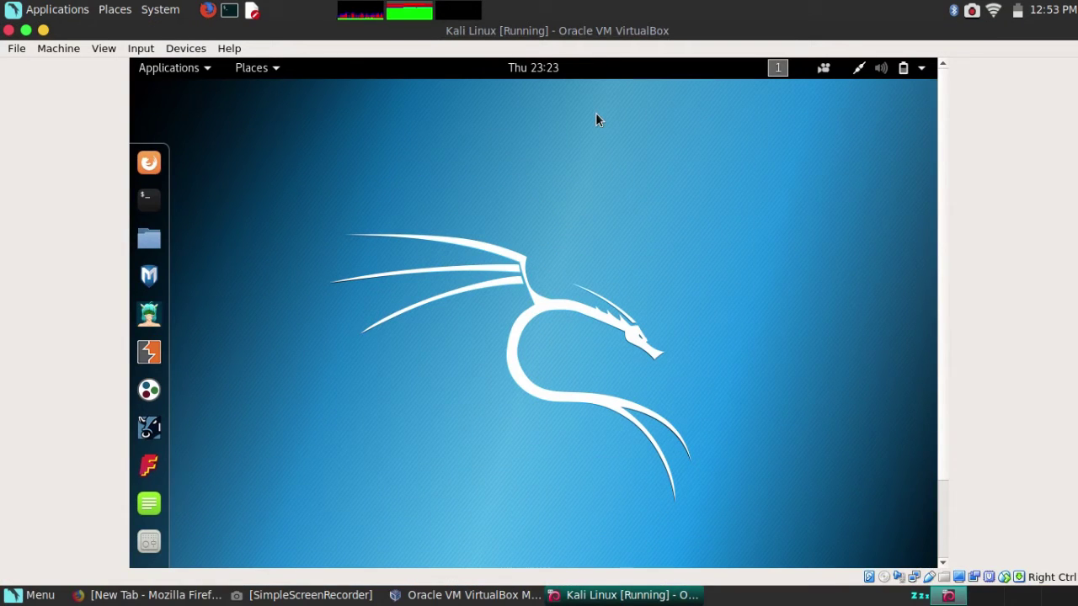